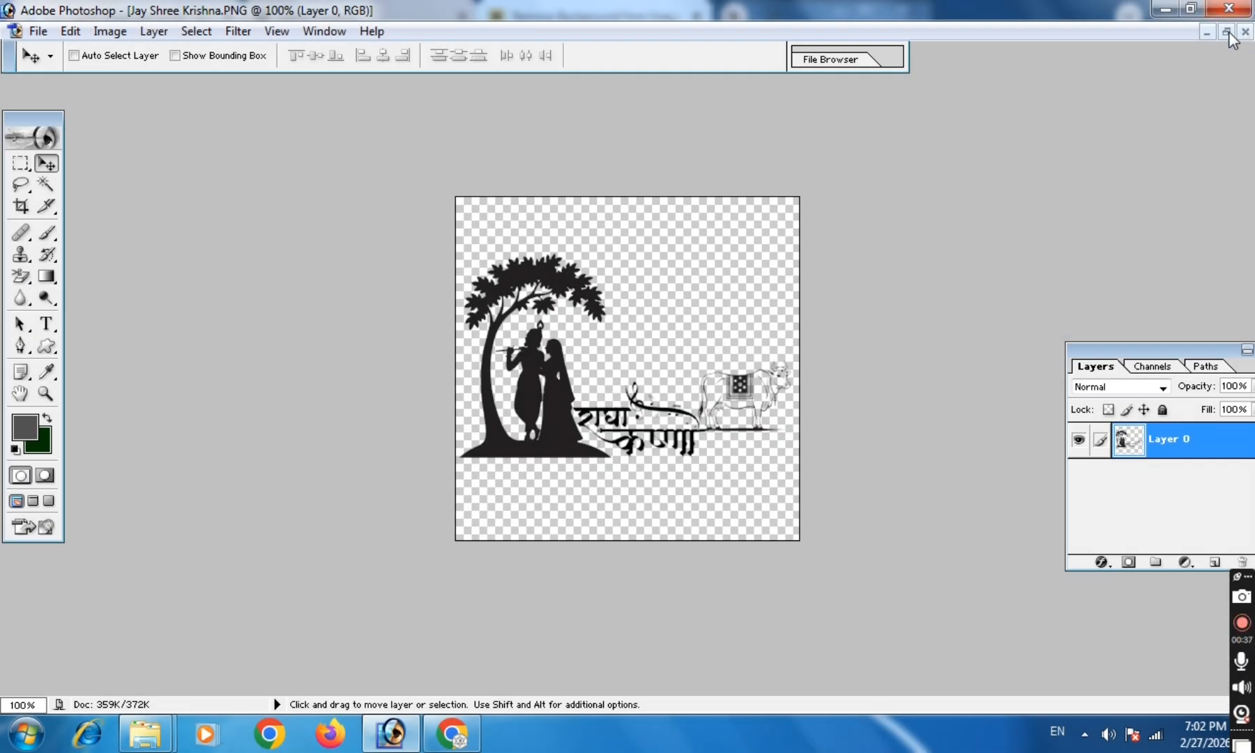
- Show the open images as floating windows and close Radha Krishna PNG.png without saving its changes
left_click(1227, 31)
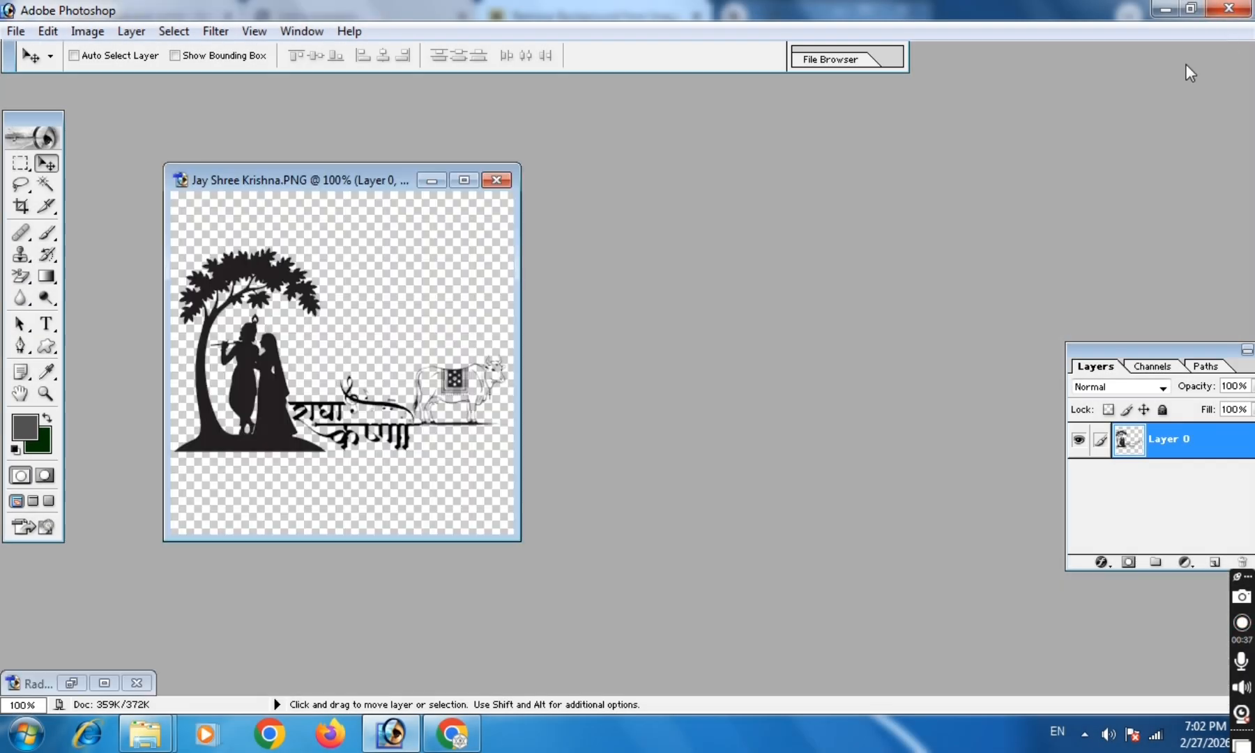
left_click_drag(390, 179, 387, 138)
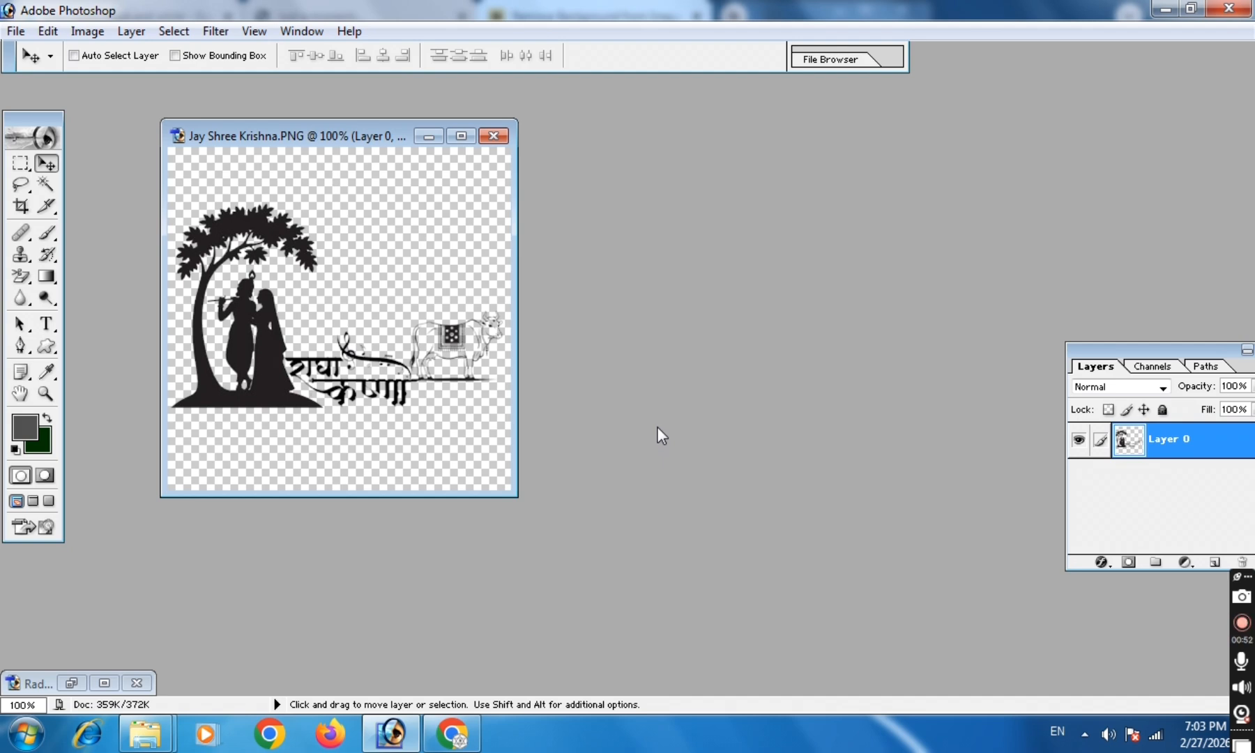
left_click(71, 683)
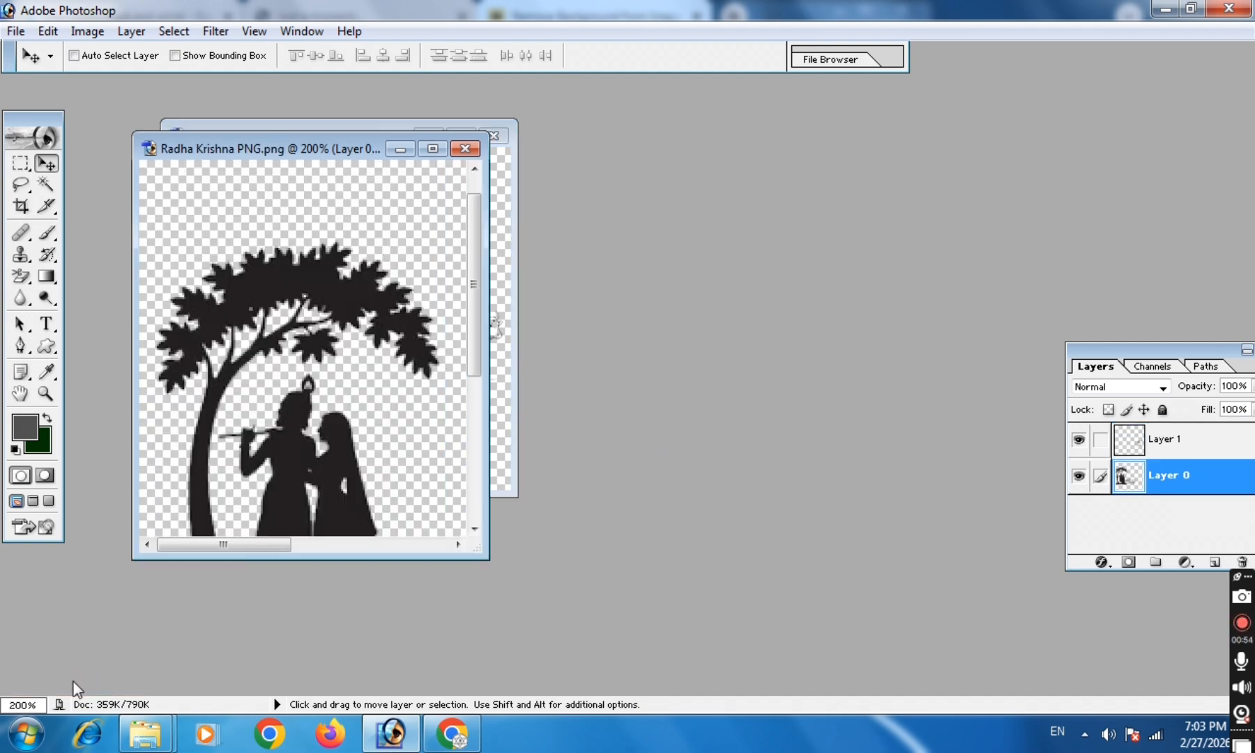
left_click(465, 149)
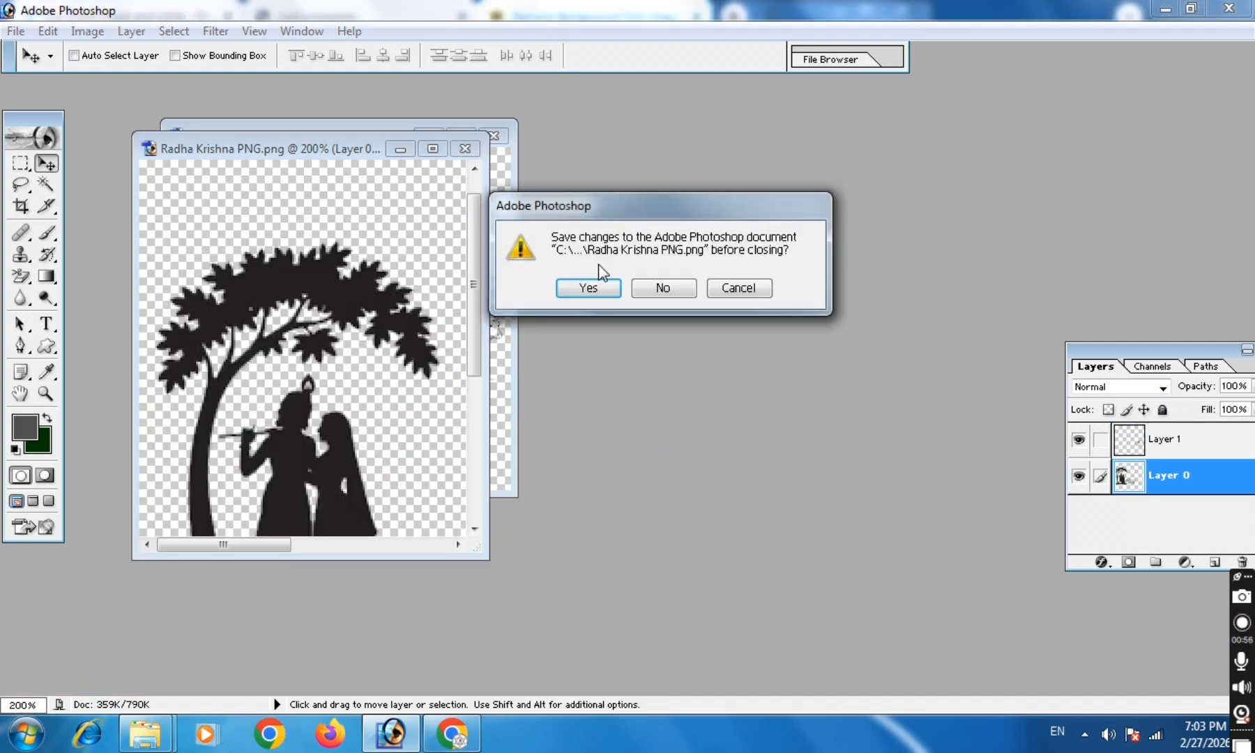
left_click(647, 293)
- Open the leaf image "pn copy" from the Desktop and place its window beside the Jay Shree Krishna image
key("ctrl+o")
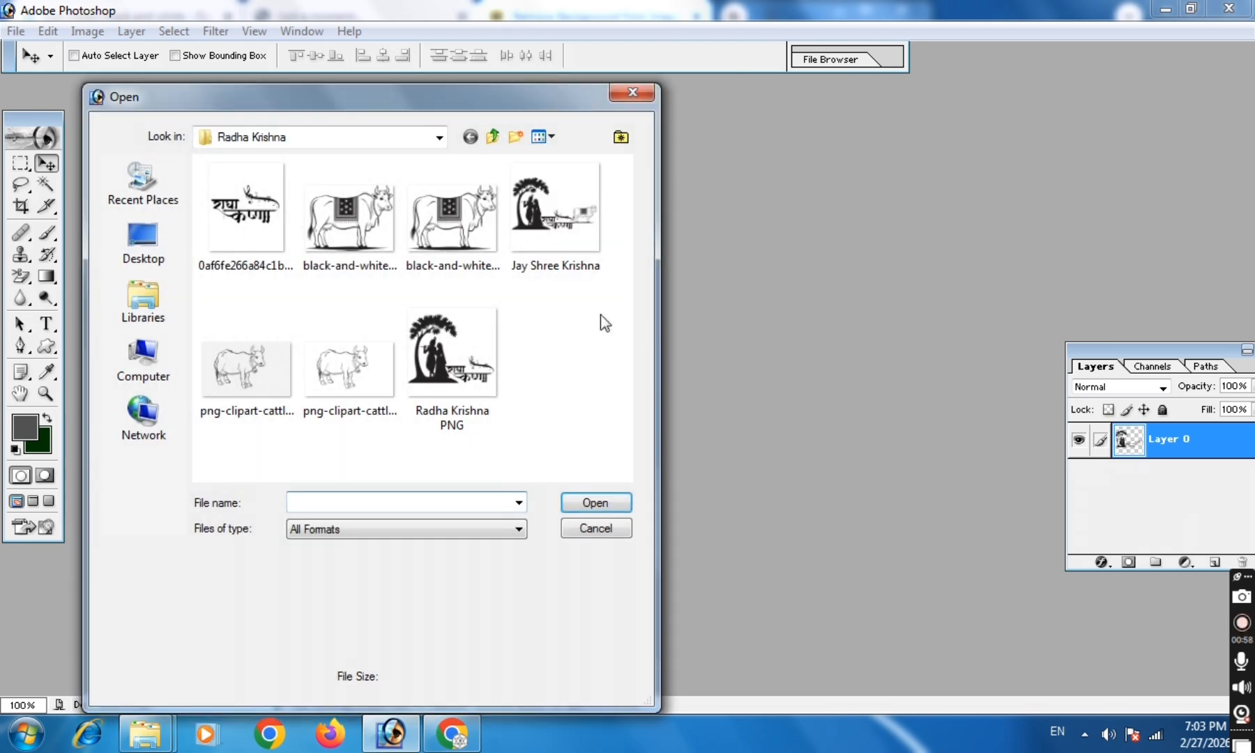
left_click(493, 137)
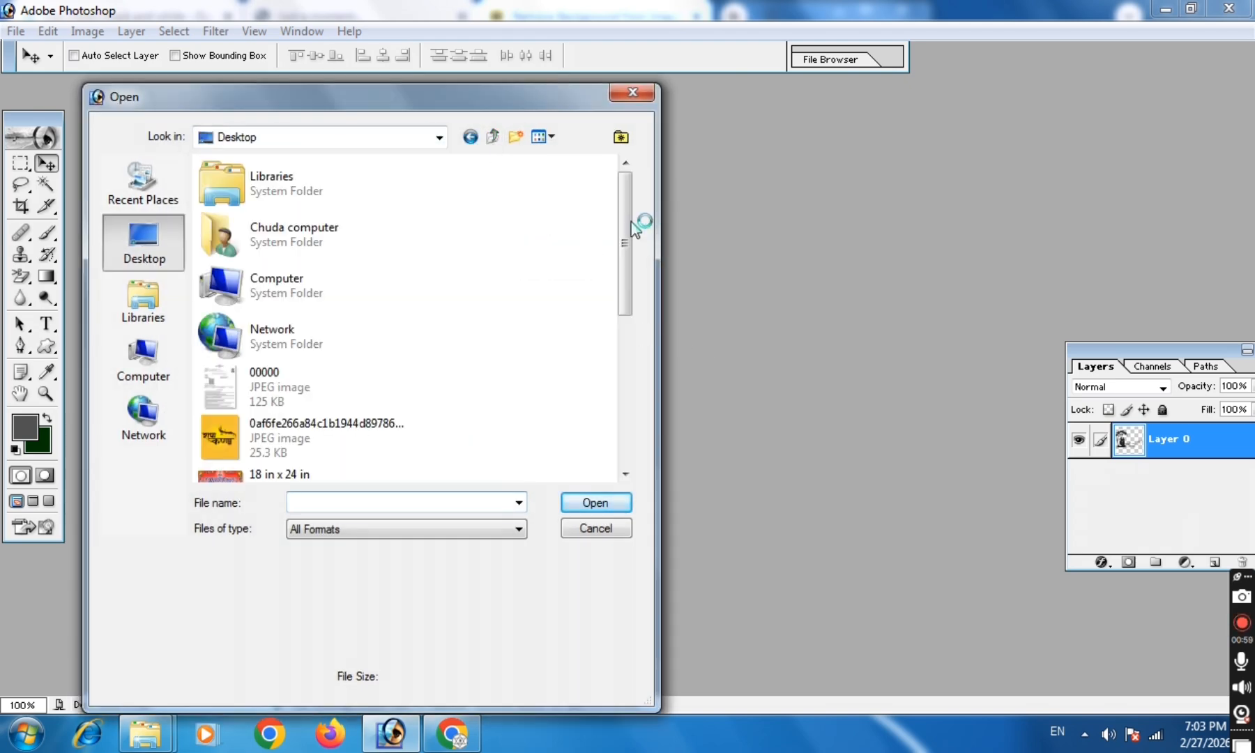
scroll(630, 204, "down", 3)
left_click_drag(626, 197, 633, 412)
double_click(330, 326)
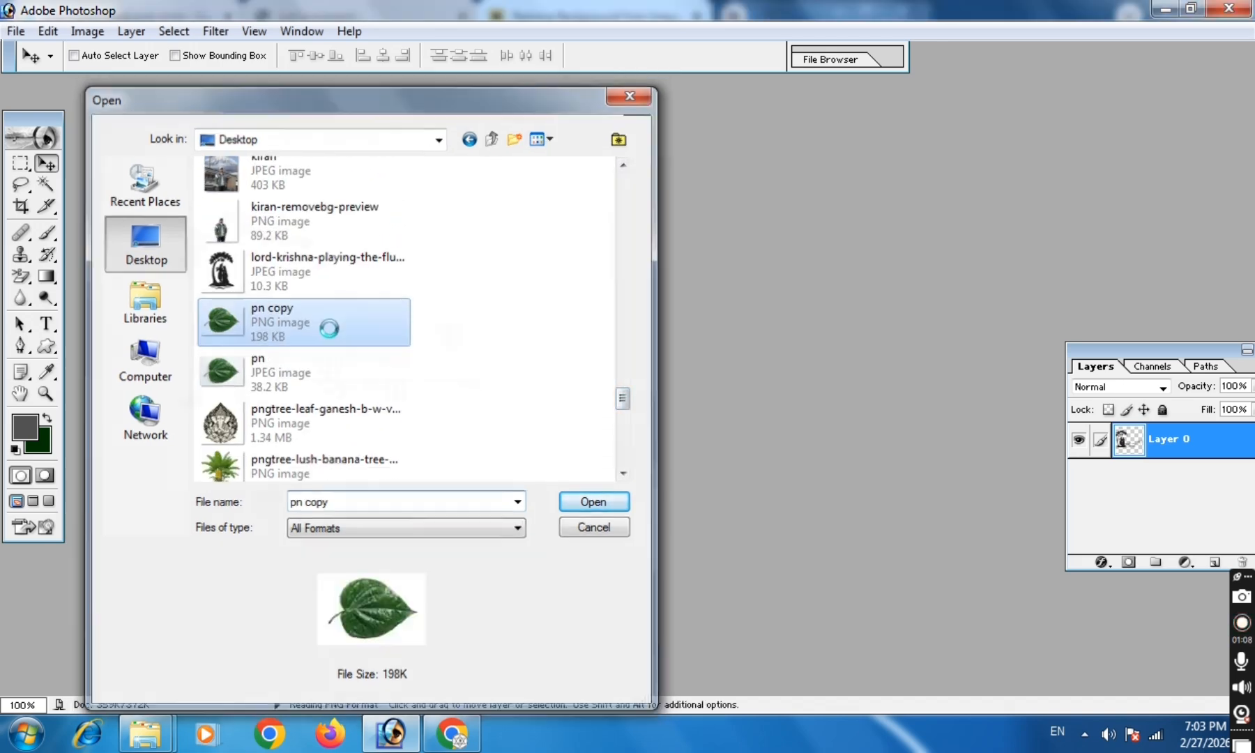
left_click_drag(466, 194, 632, 148)
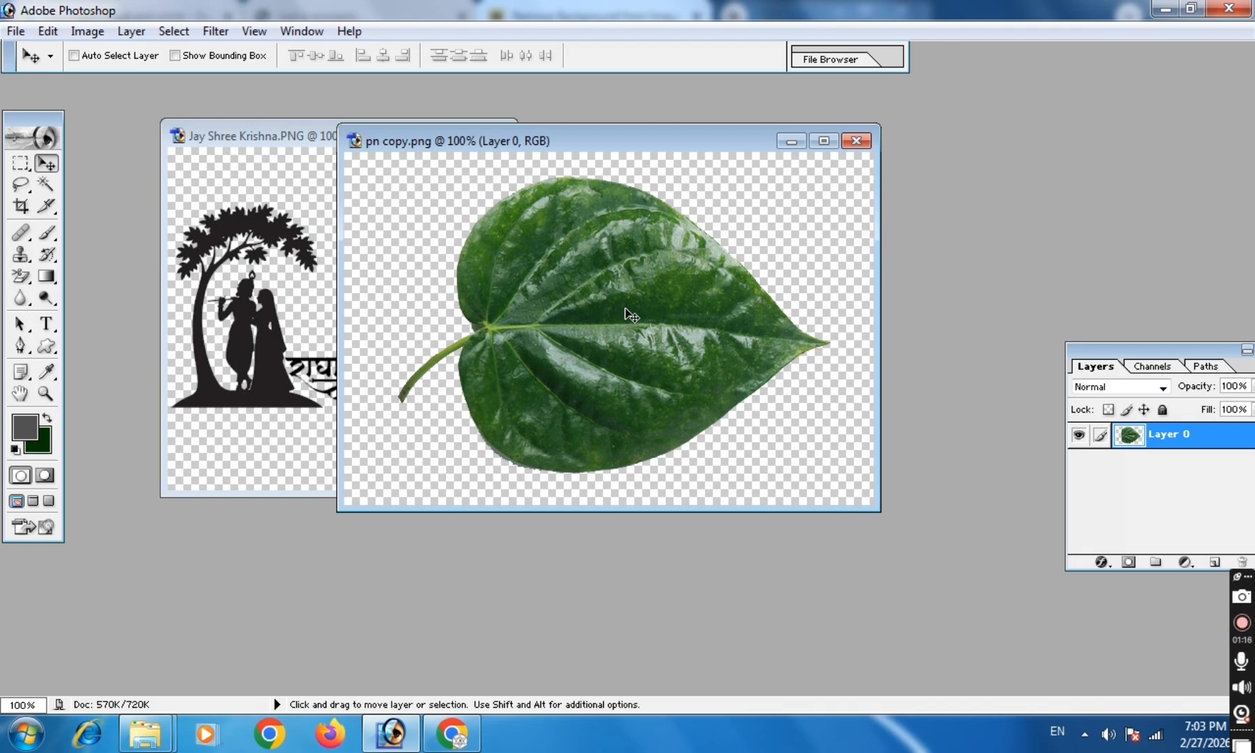
- Create a new white RGB document, 6 × 4 inches at 300 pixels/inch, and place its window clear of the leaf image
key("ctrl+n")
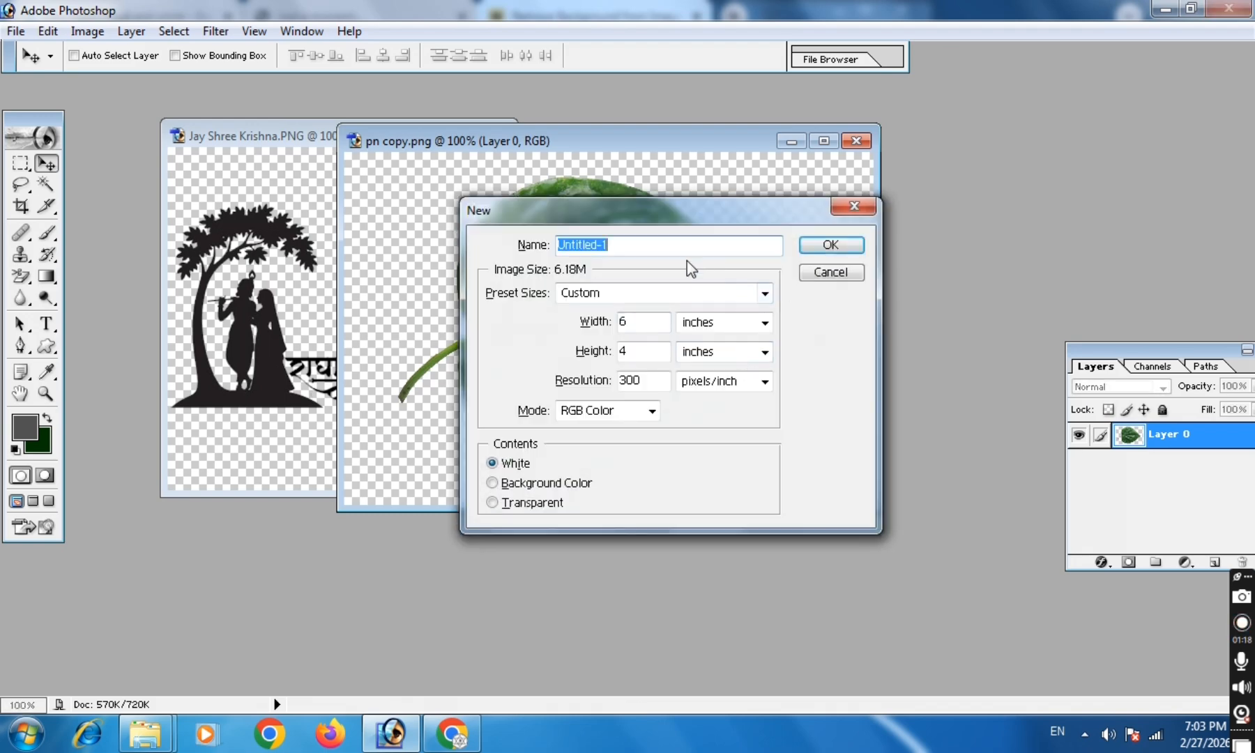
left_click_drag(693, 216, 675, 172)
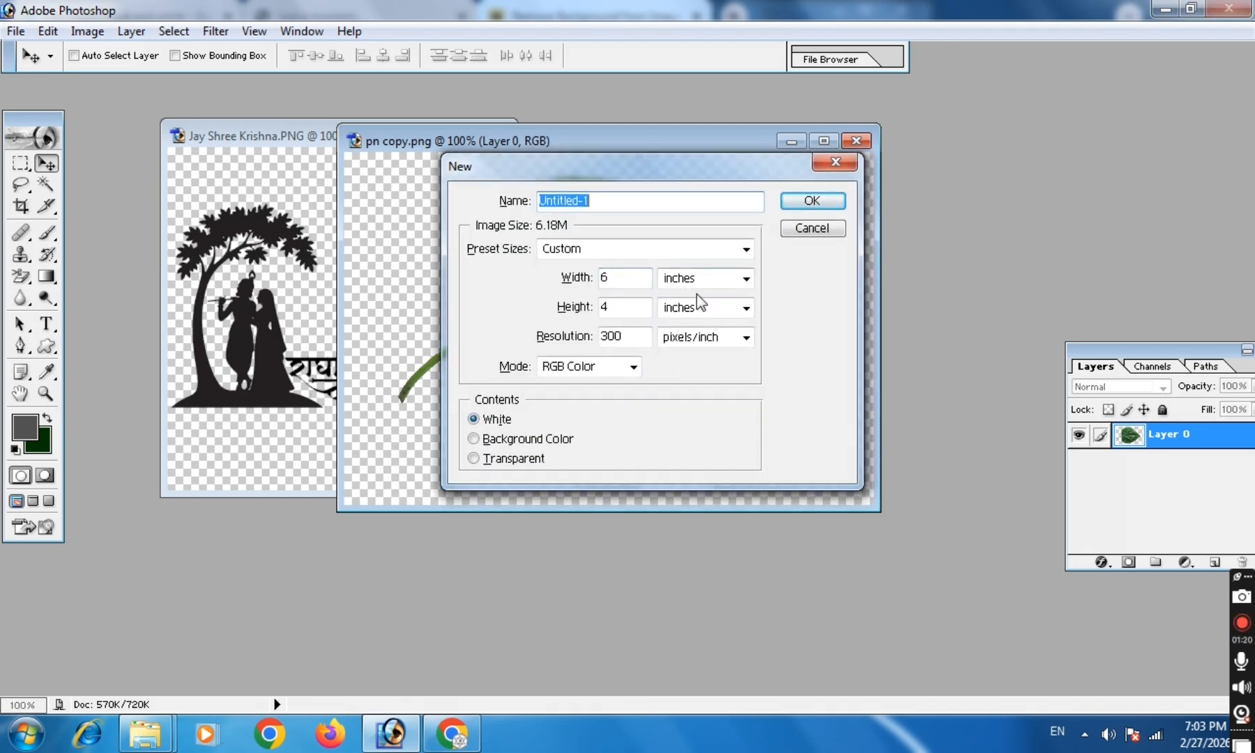
left_click(813, 201)
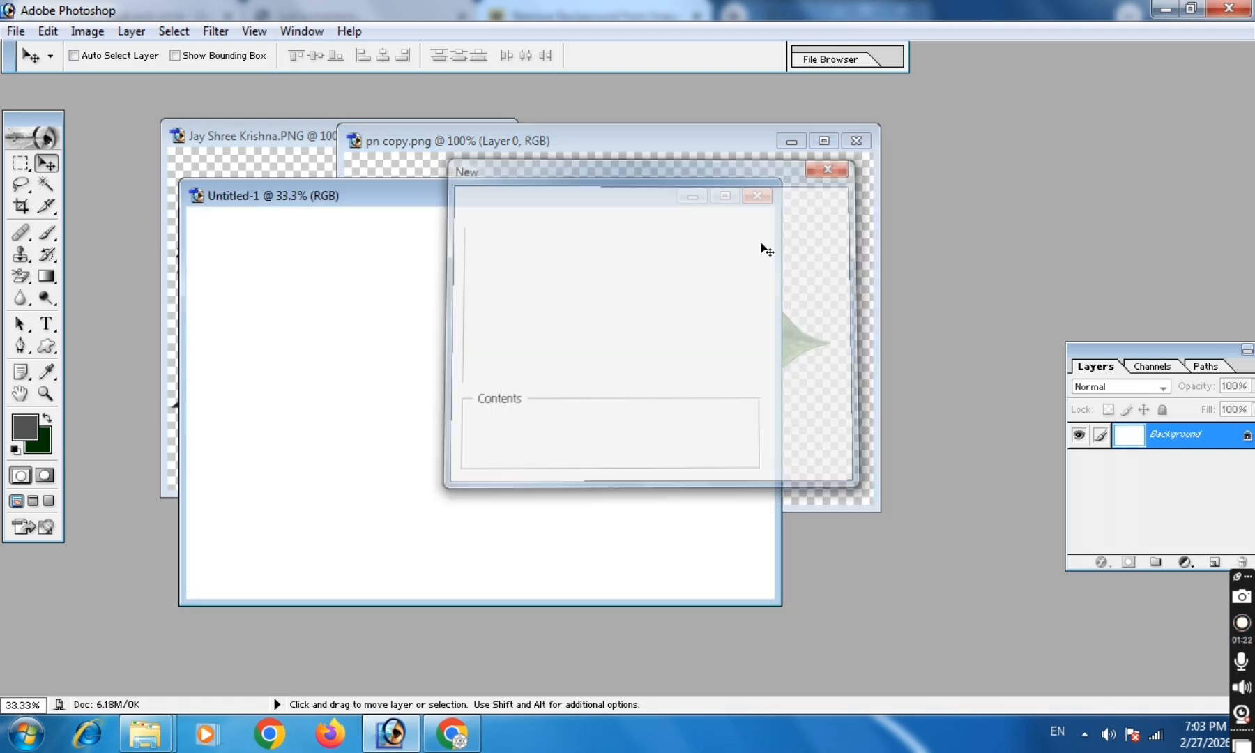
left_click_drag(600, 202, 877, 187)
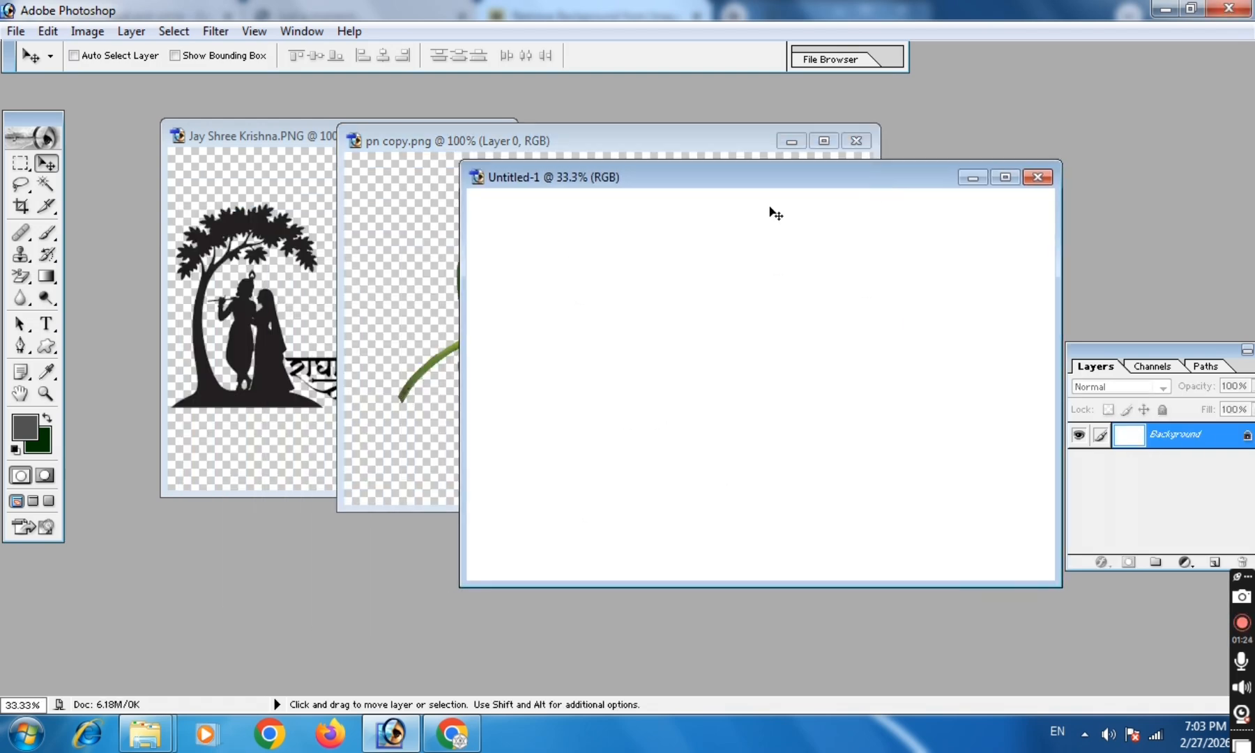
- Copy the leaf into the new document and enlarge it proportionally to about 337%, centred on the canvas
left_click(432, 270)
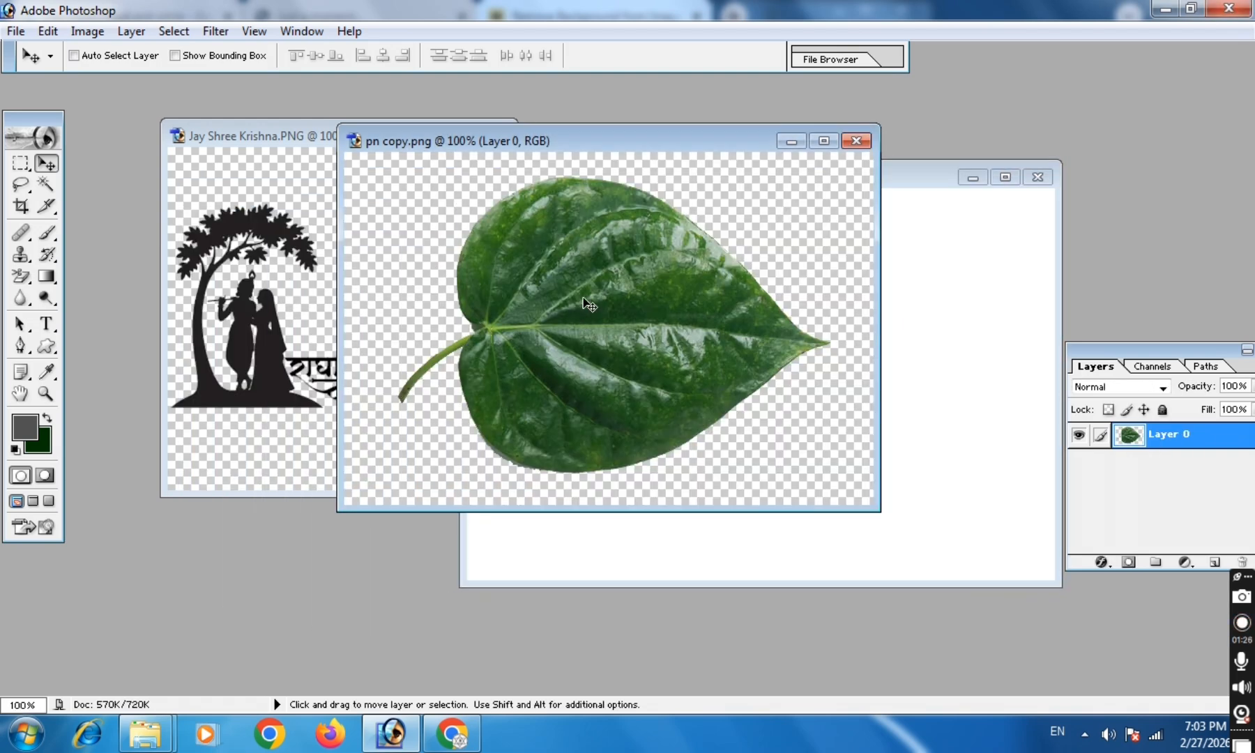
left_click_drag(589, 298, 722, 321)
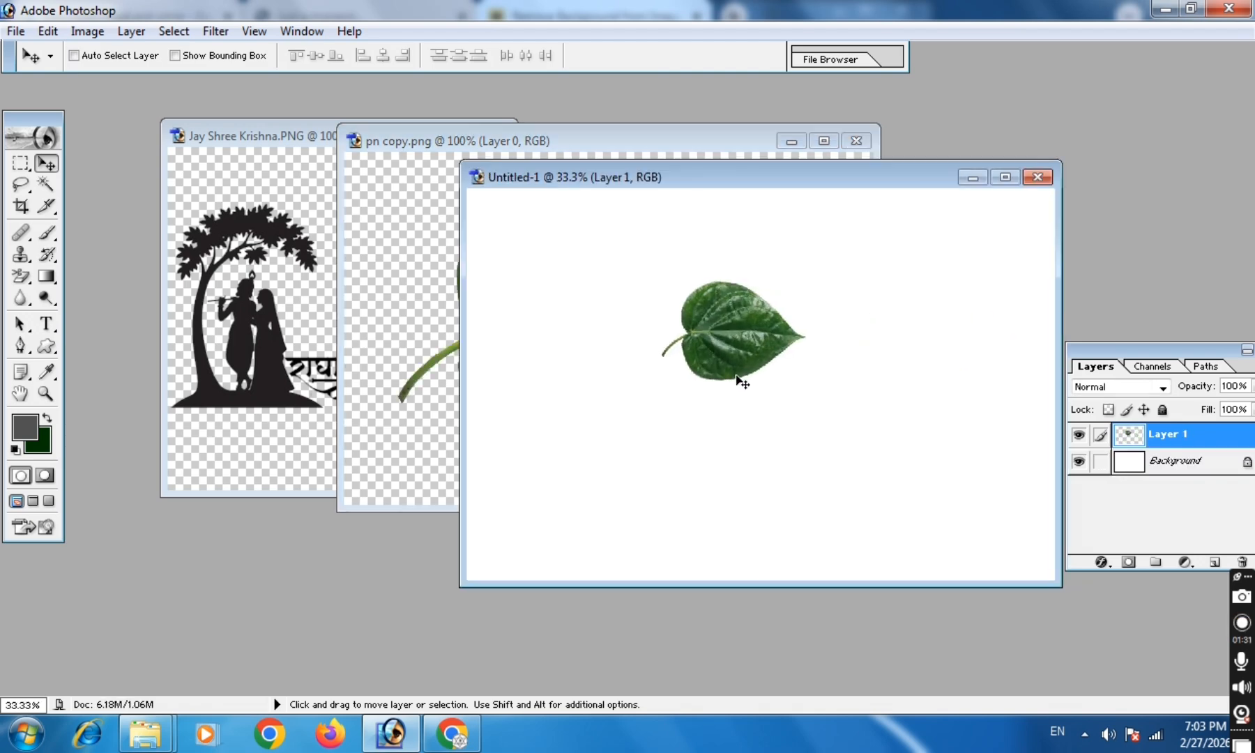
key("ctrl+t")
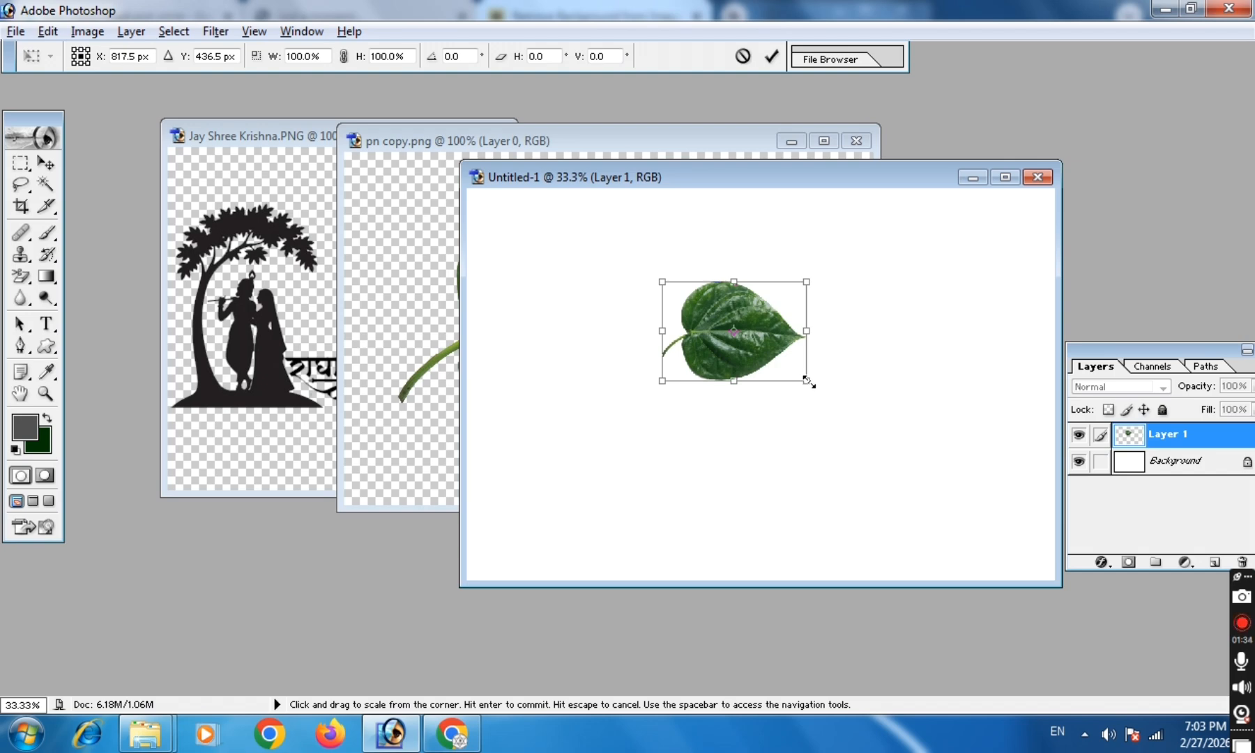
left_click_drag(808, 381, 967, 494)
left_click_drag(858, 370, 871, 431)
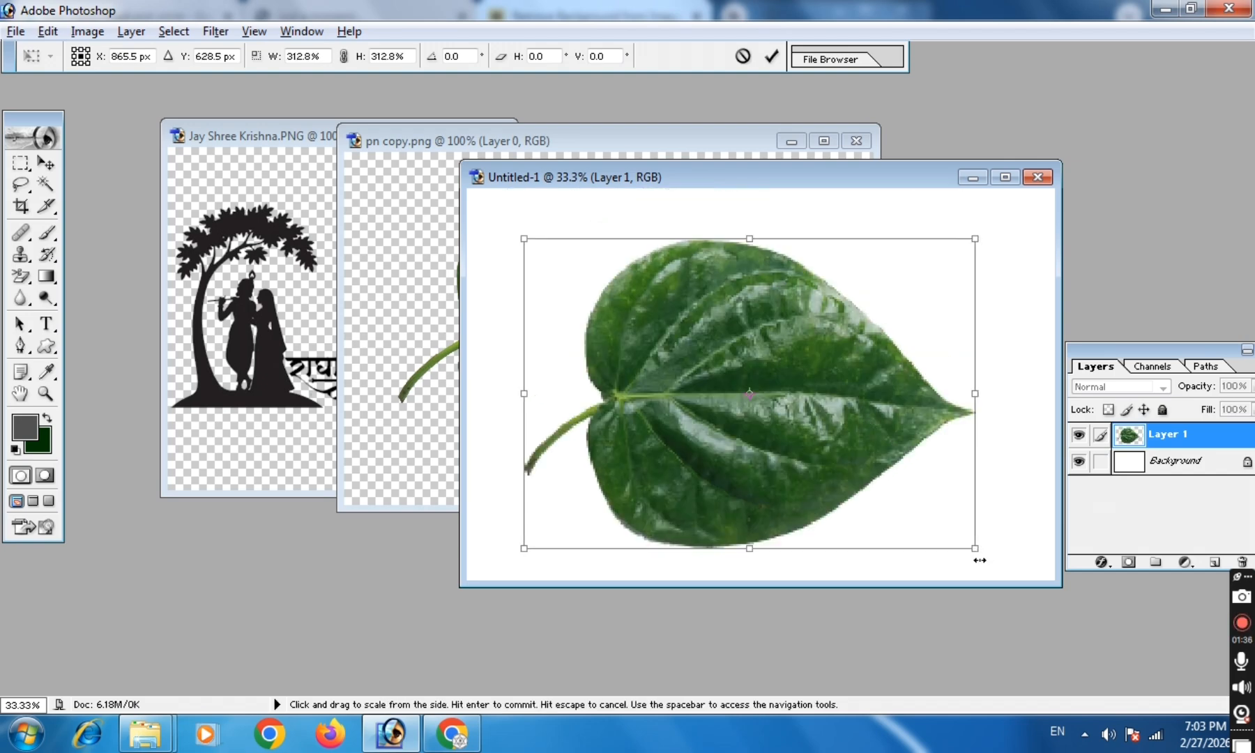
left_click_drag(980, 560, 998, 572)
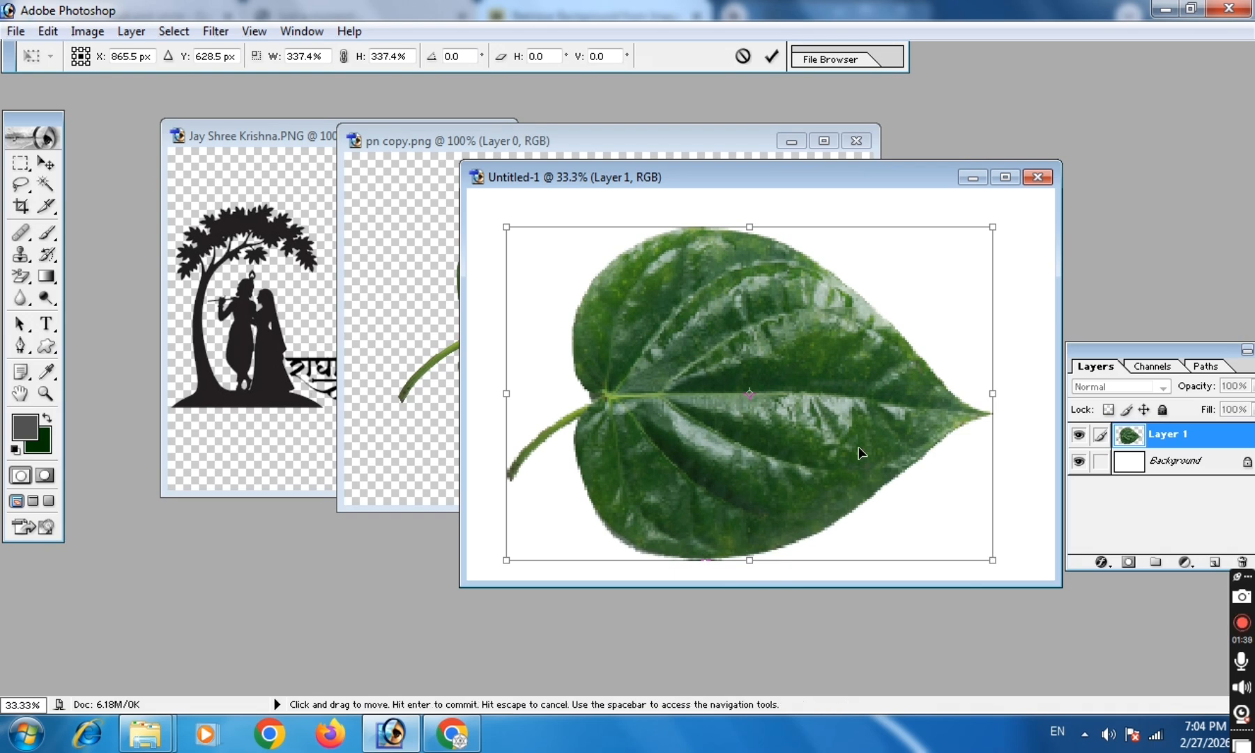
left_click_drag(859, 447, 866, 438)
key("Return")
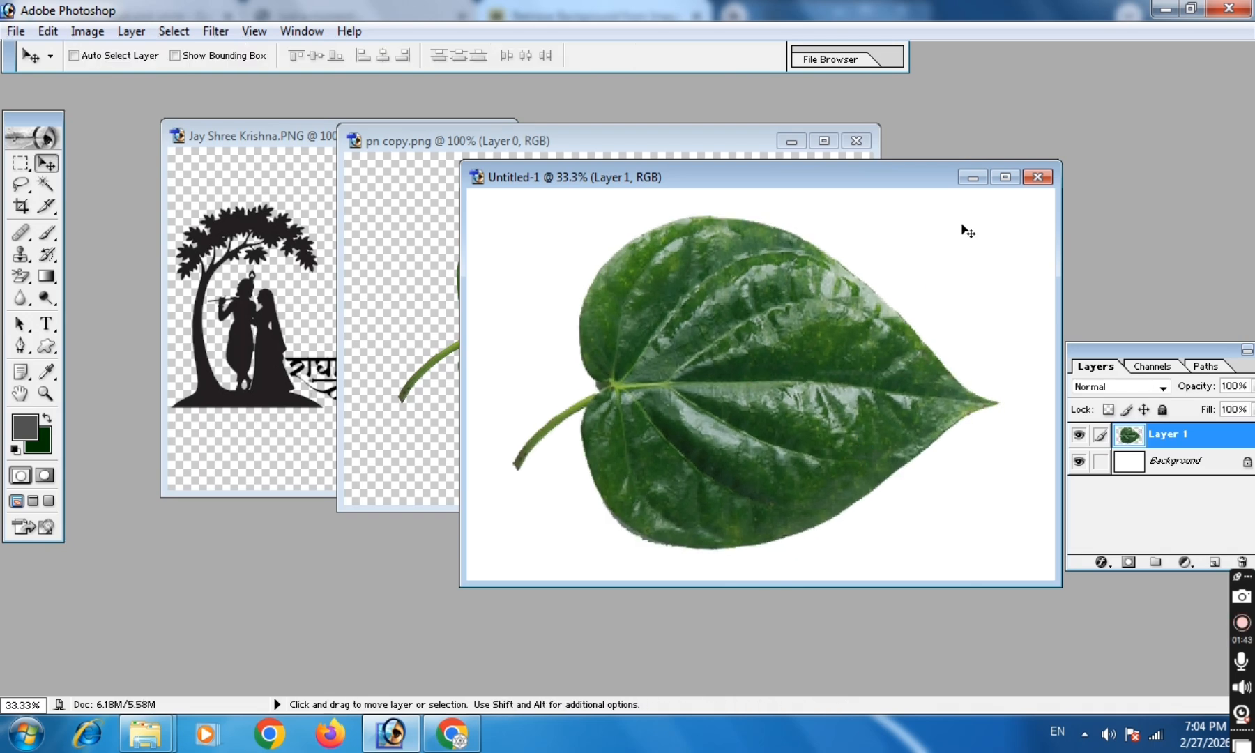
- Maximize the new document and copy the leaf's upper half, down to its tip, to a new layer using a rectangular selection
left_click_drag(939, 181, 893, 167)
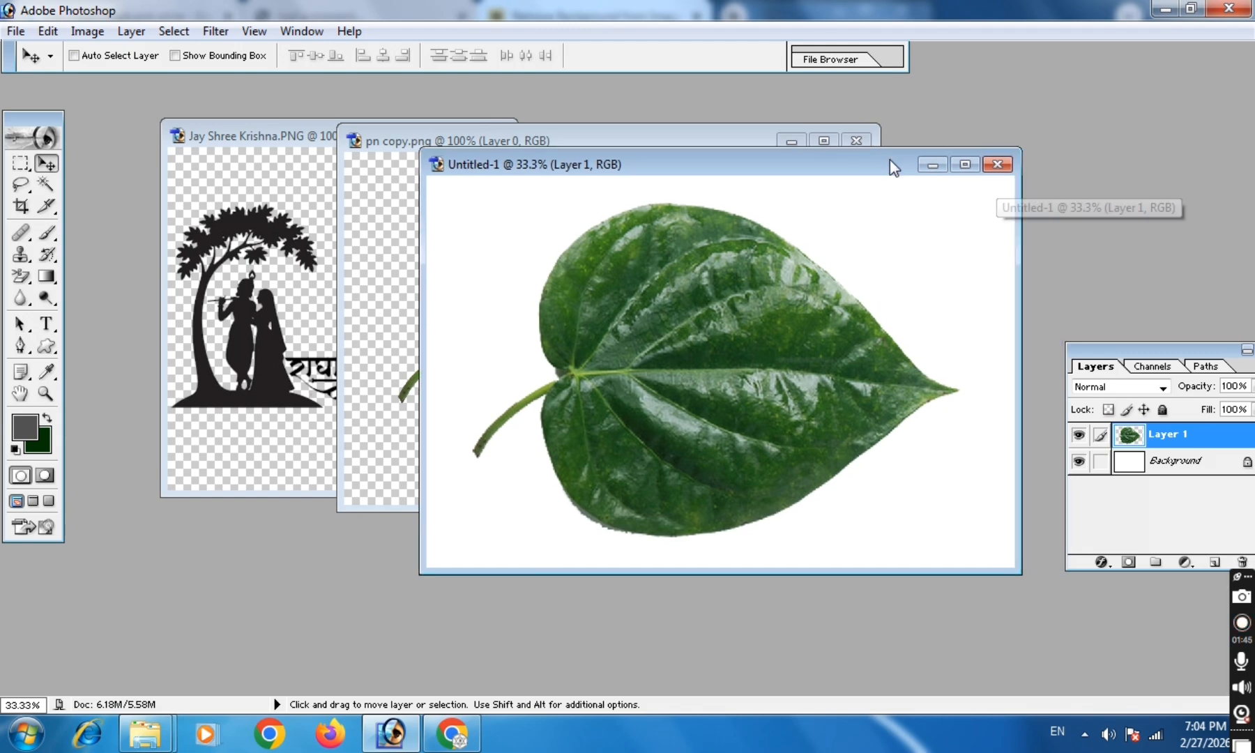
left_click(964, 168)
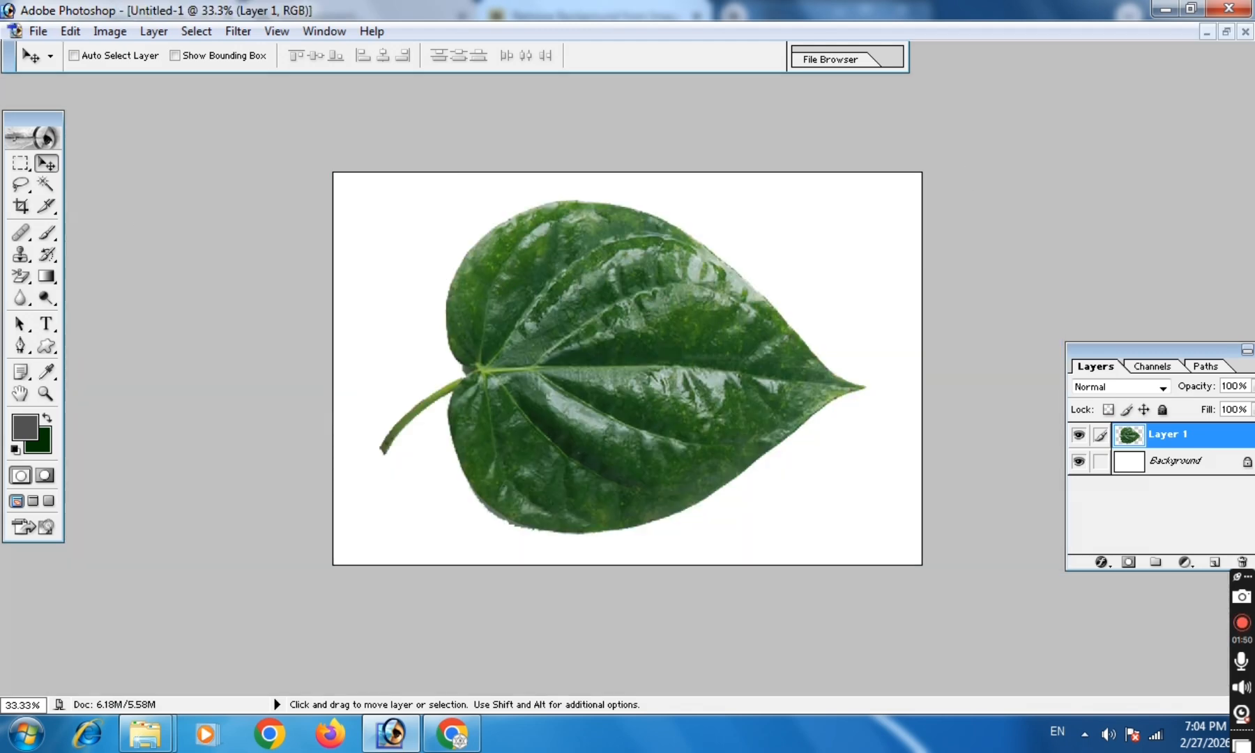
left_click(20, 163)
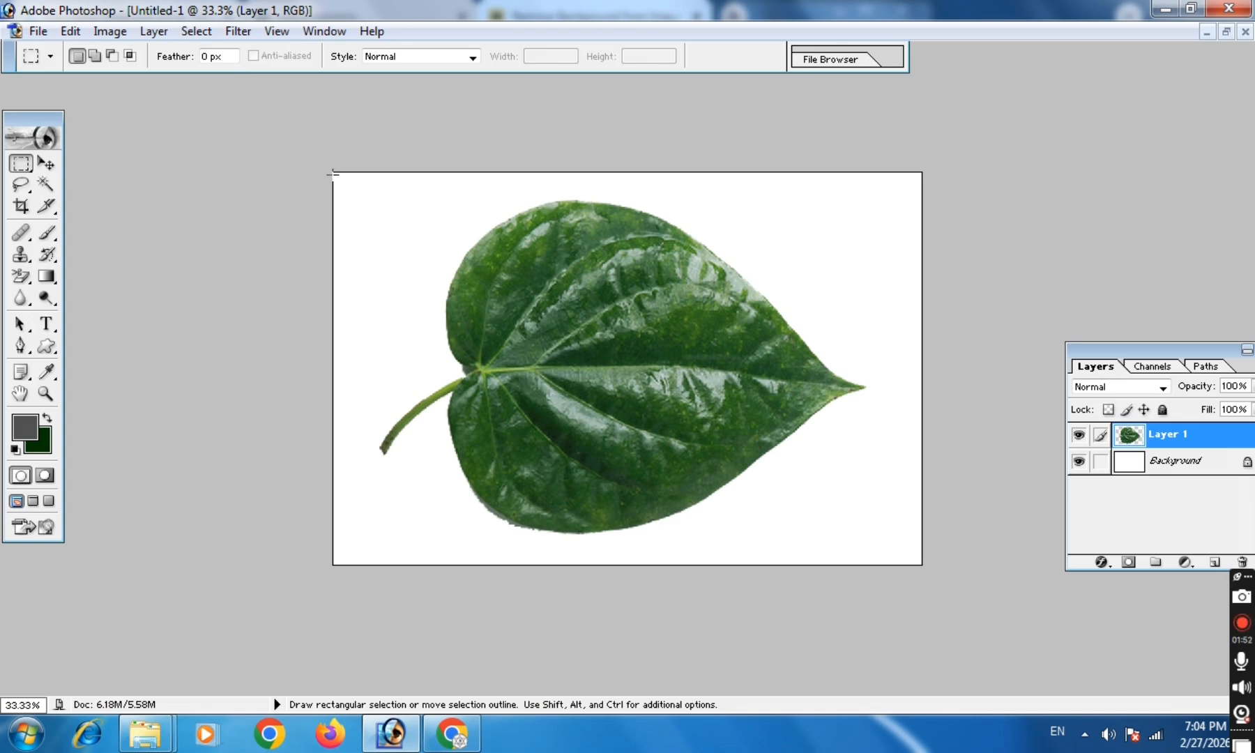
left_click_drag(333, 174, 878, 386)
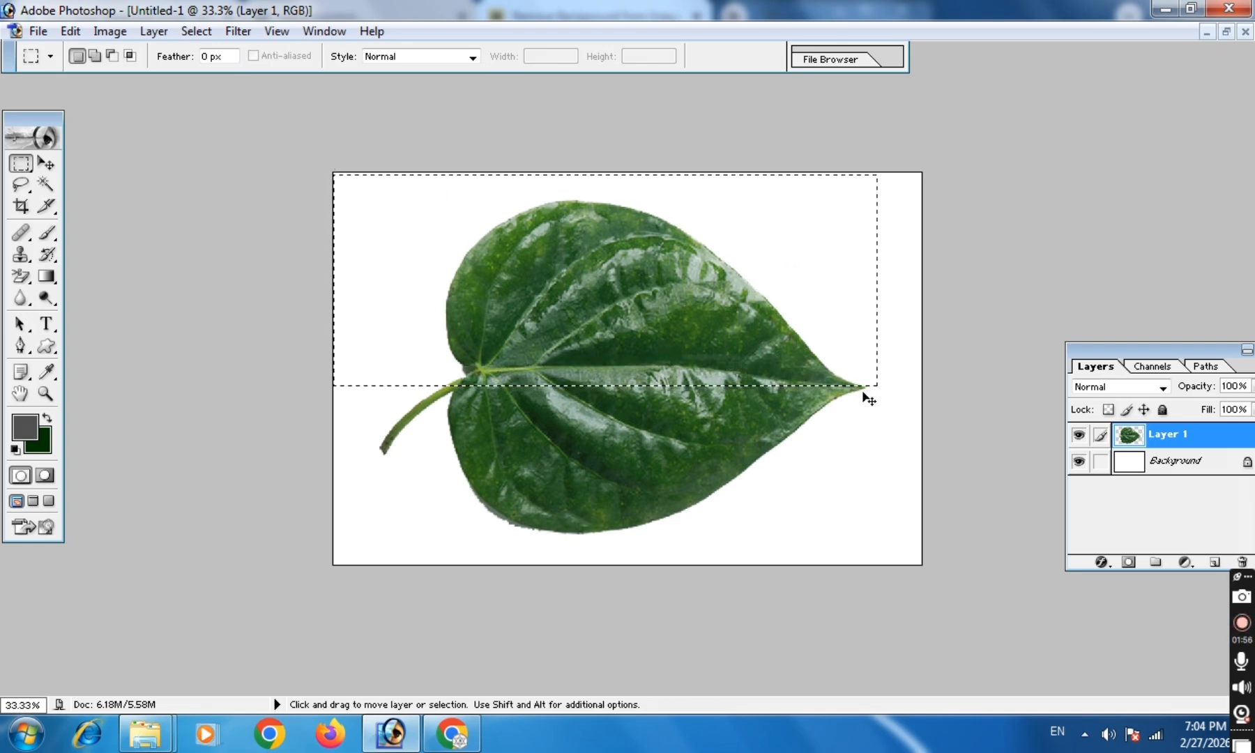
key("ctrl+j")
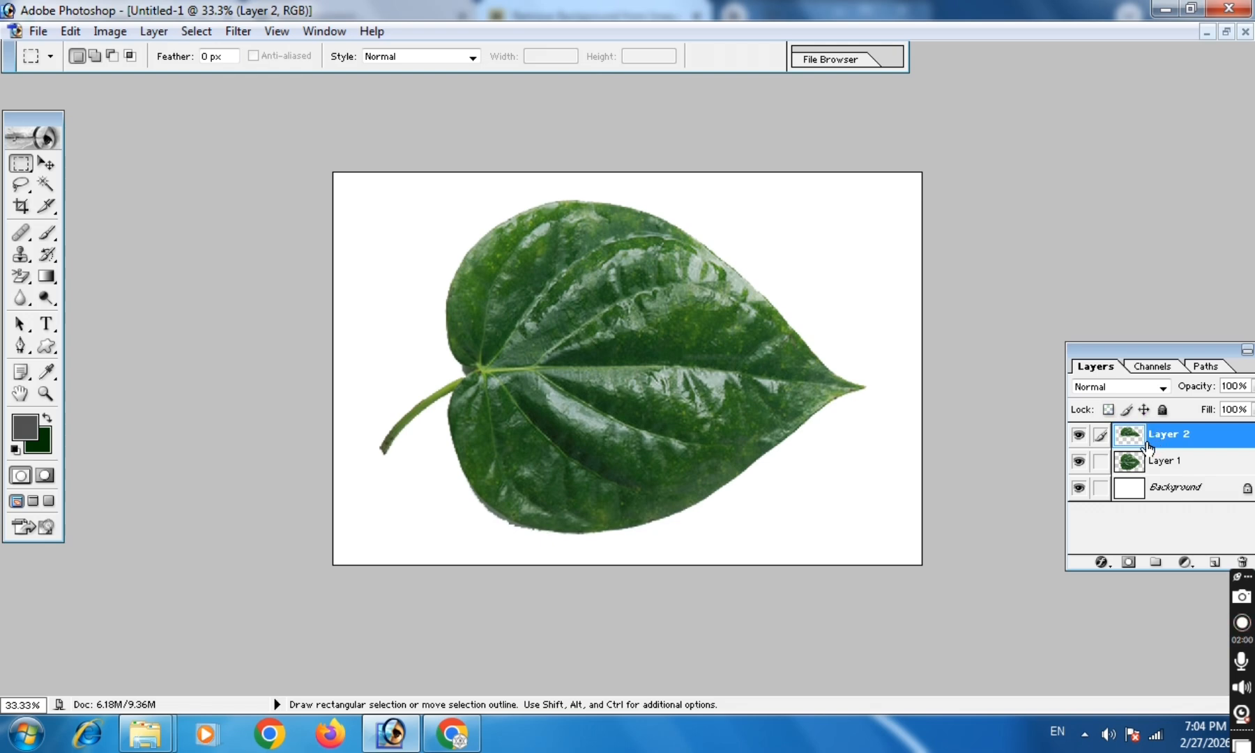
- Copy the lower half of the leaf on Layer 1, including the stem, to another new layer using a rectangular selection
left_click(1139, 464)
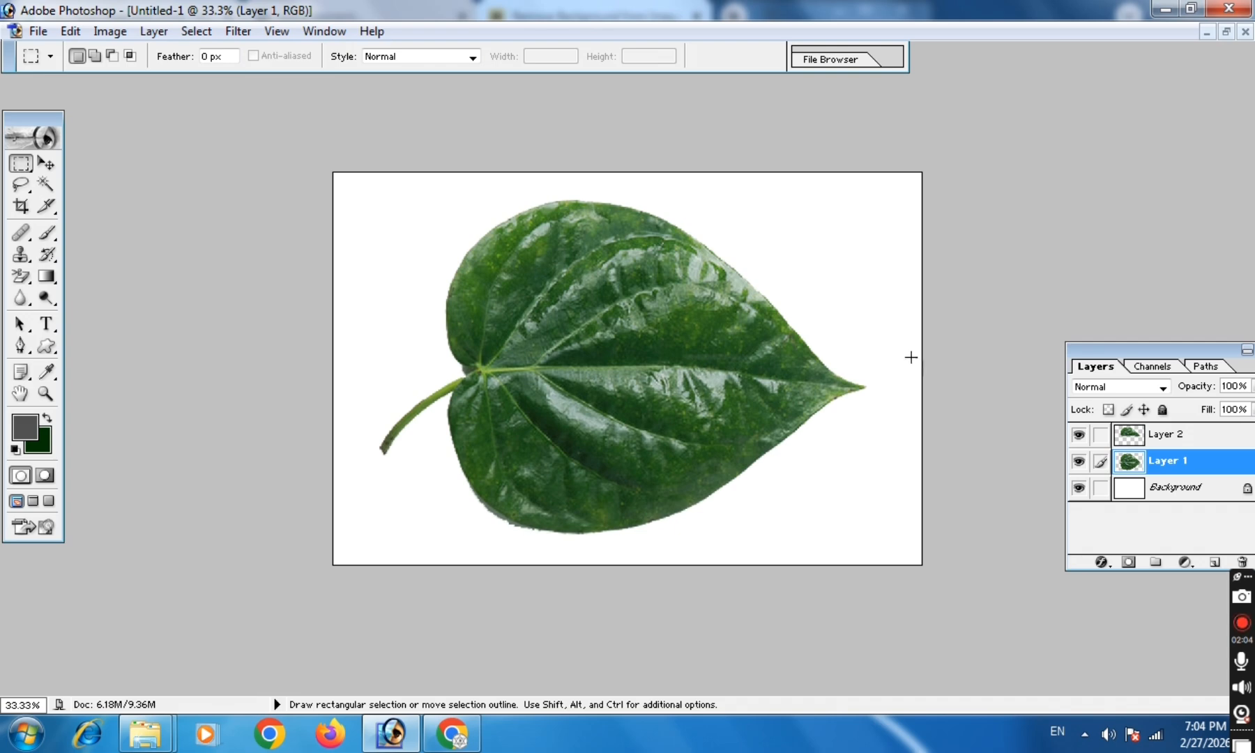
left_click_drag(916, 376, 757, 440)
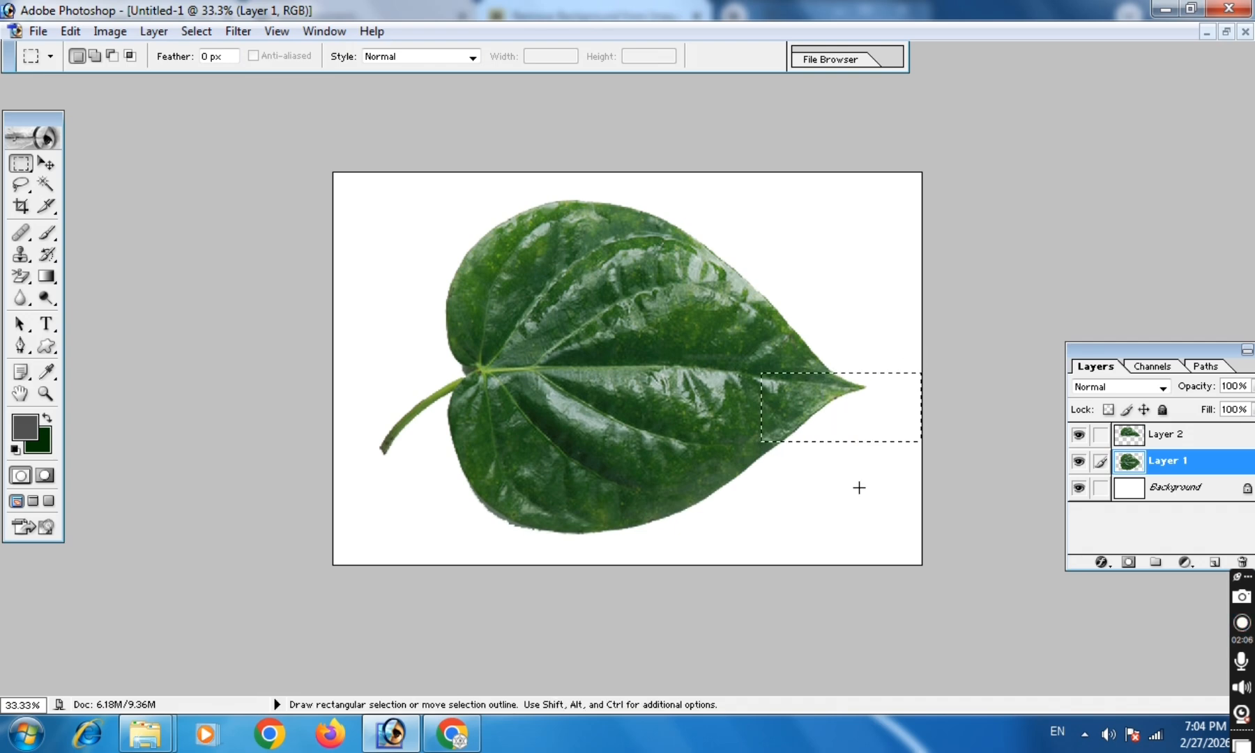
left_click(872, 460)
left_click_drag(915, 383, 335, 554)
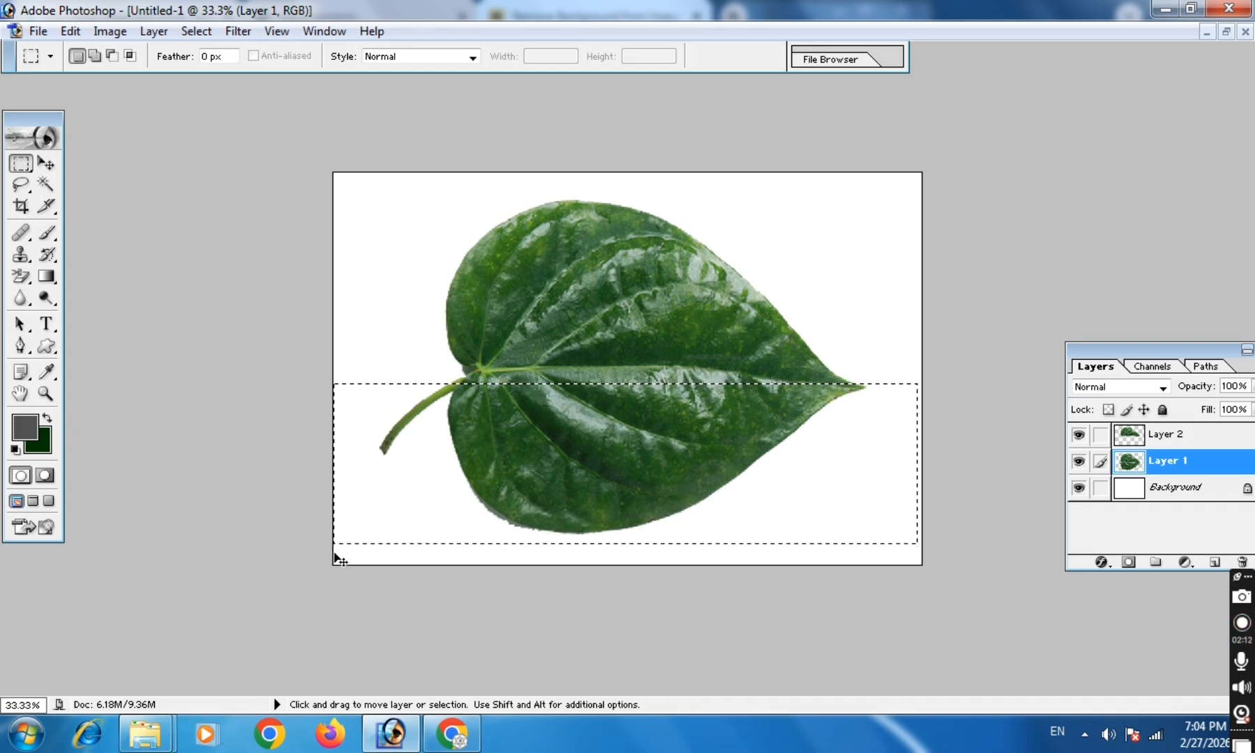
key("ctrl+j")
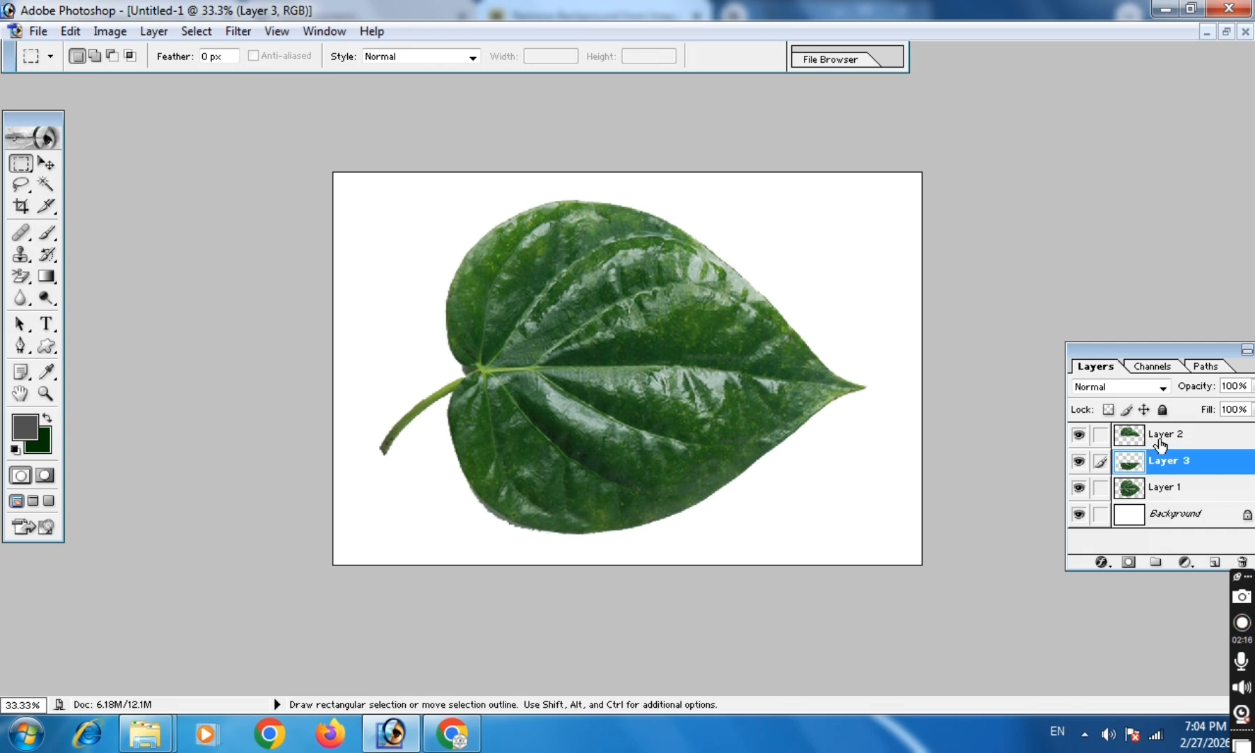
- Delete Layer 1, which holds the whole leaf
left_click(1149, 487)
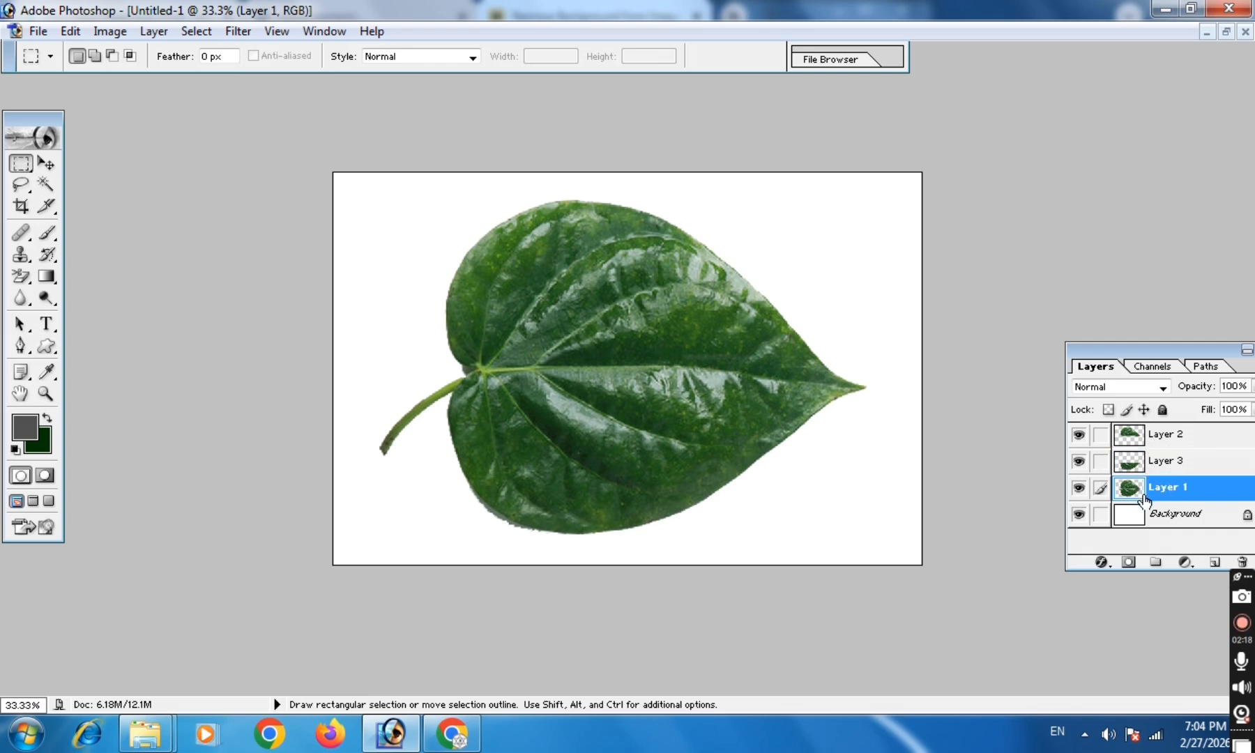
left_click(1241, 564)
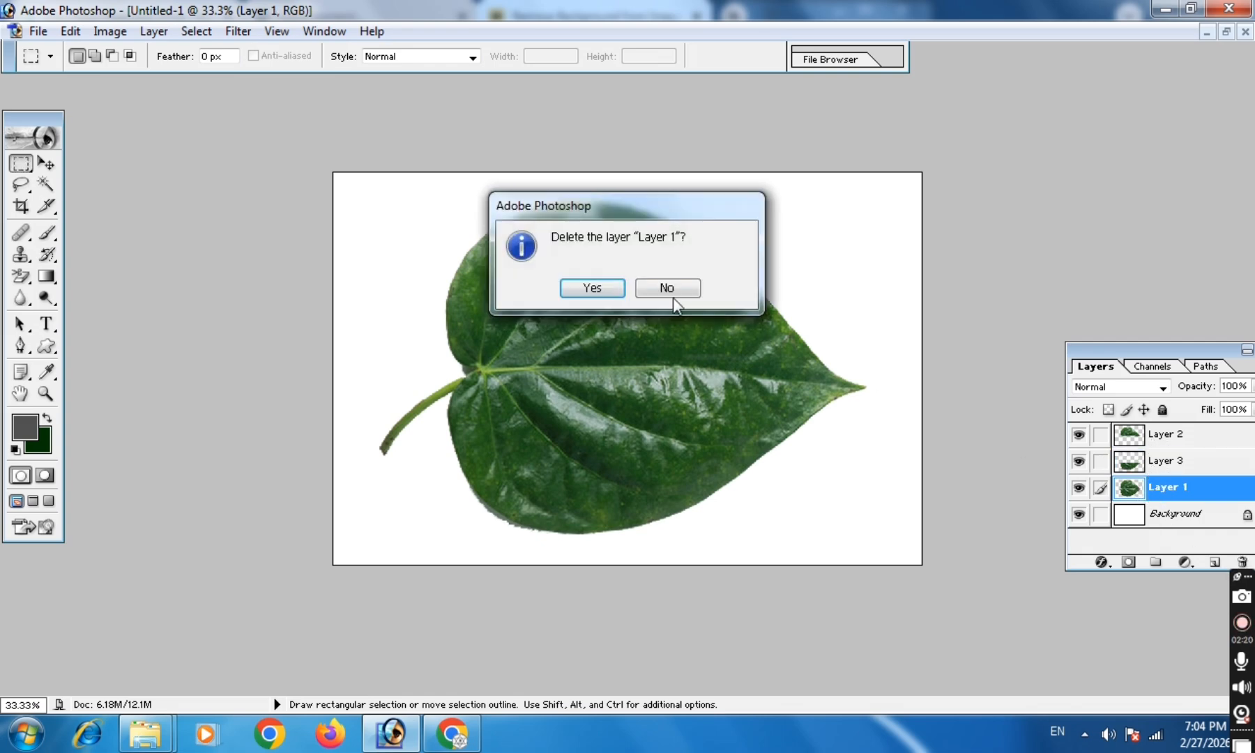
left_click(607, 288)
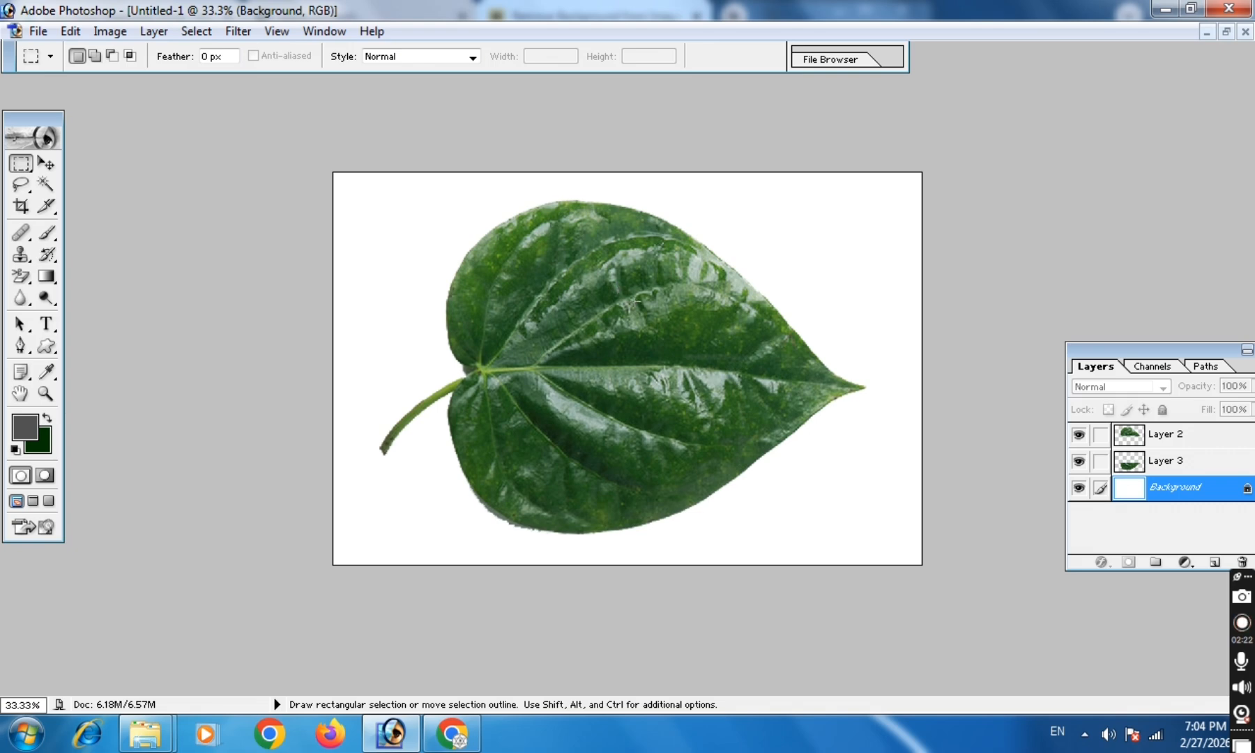
- Copy the Radha Krishna artwork from Jay Shree Krishna.PNG into the leaf document as a layer above Layer 2
left_click(1139, 436)
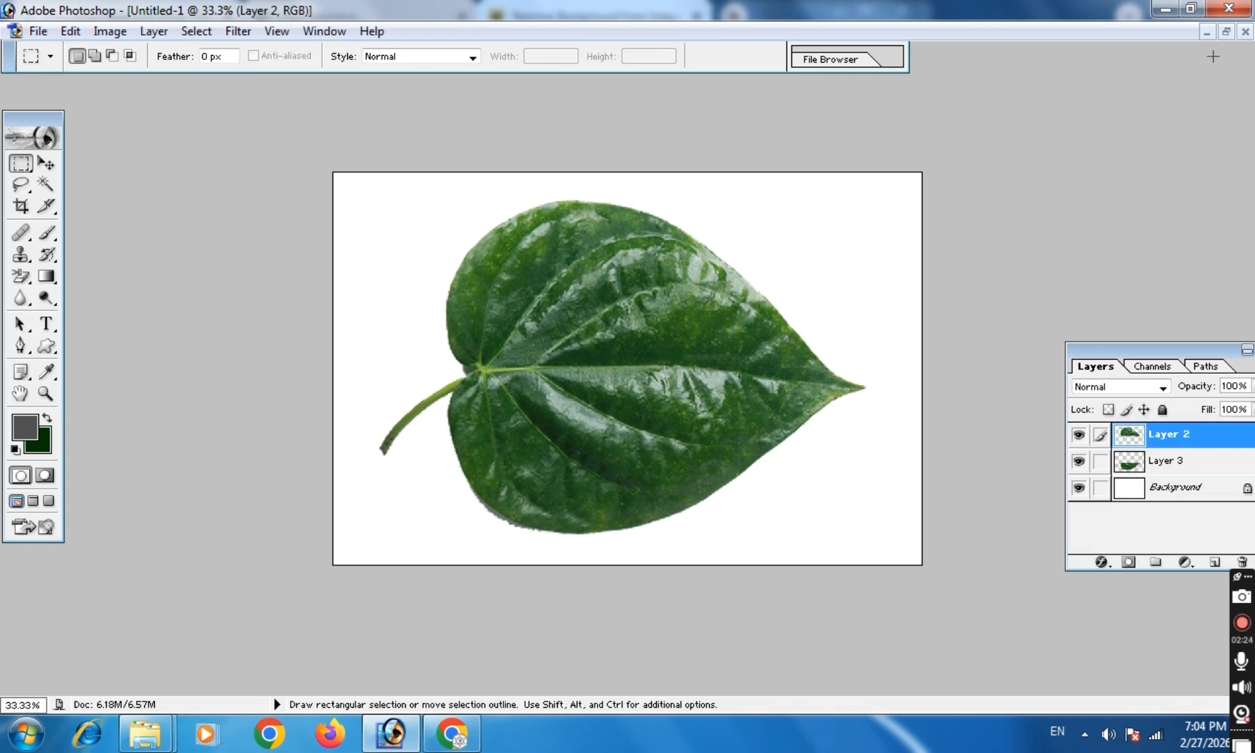
left_click(1227, 31)
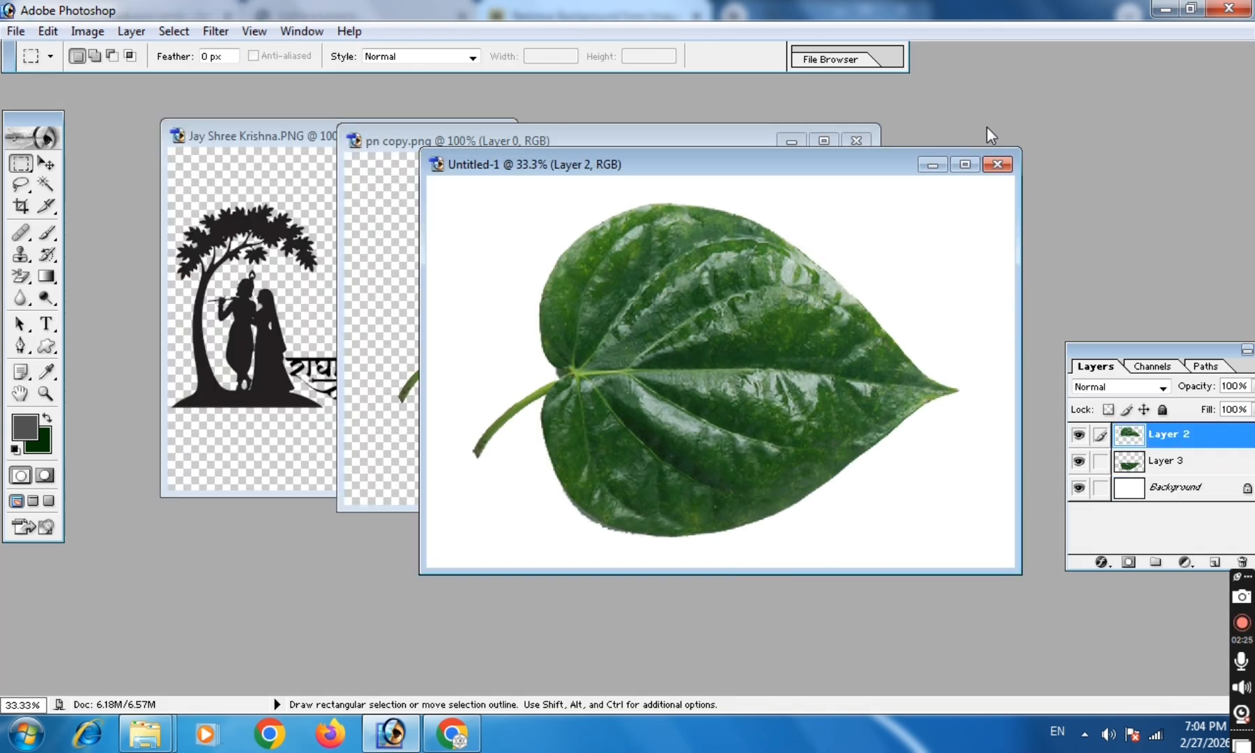
left_click(293, 192)
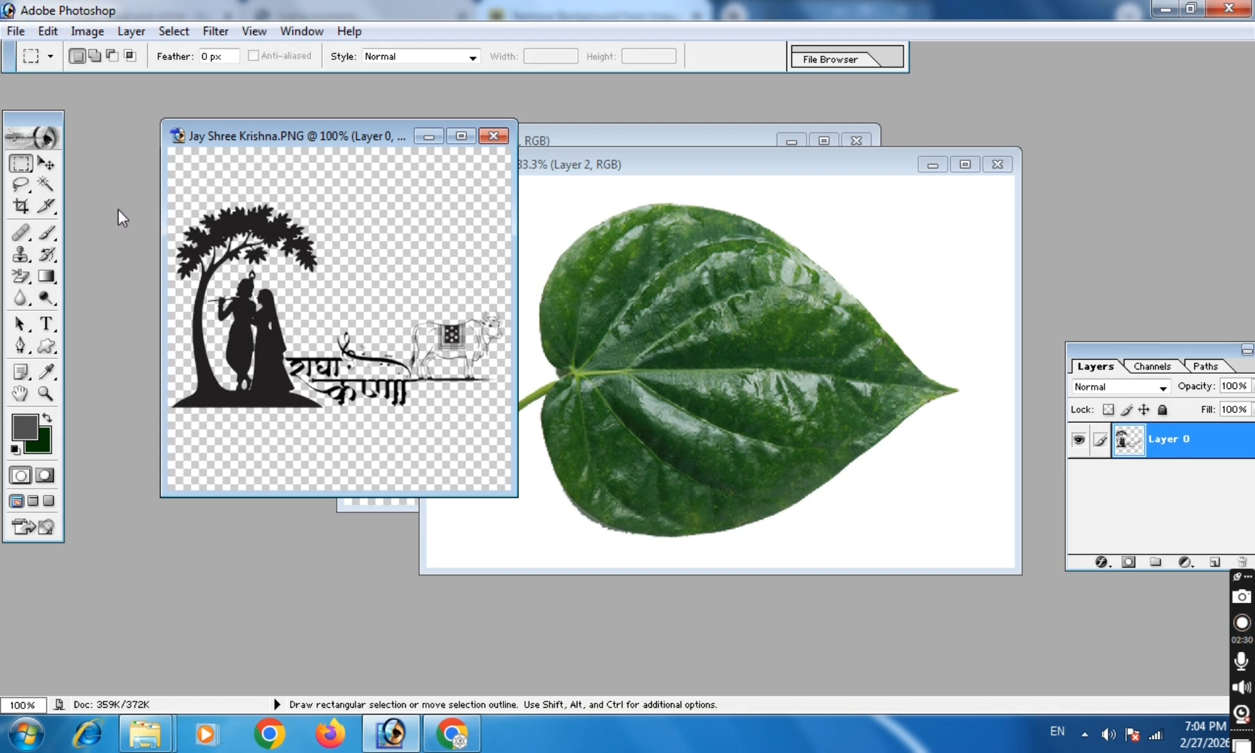
left_click(46, 164)
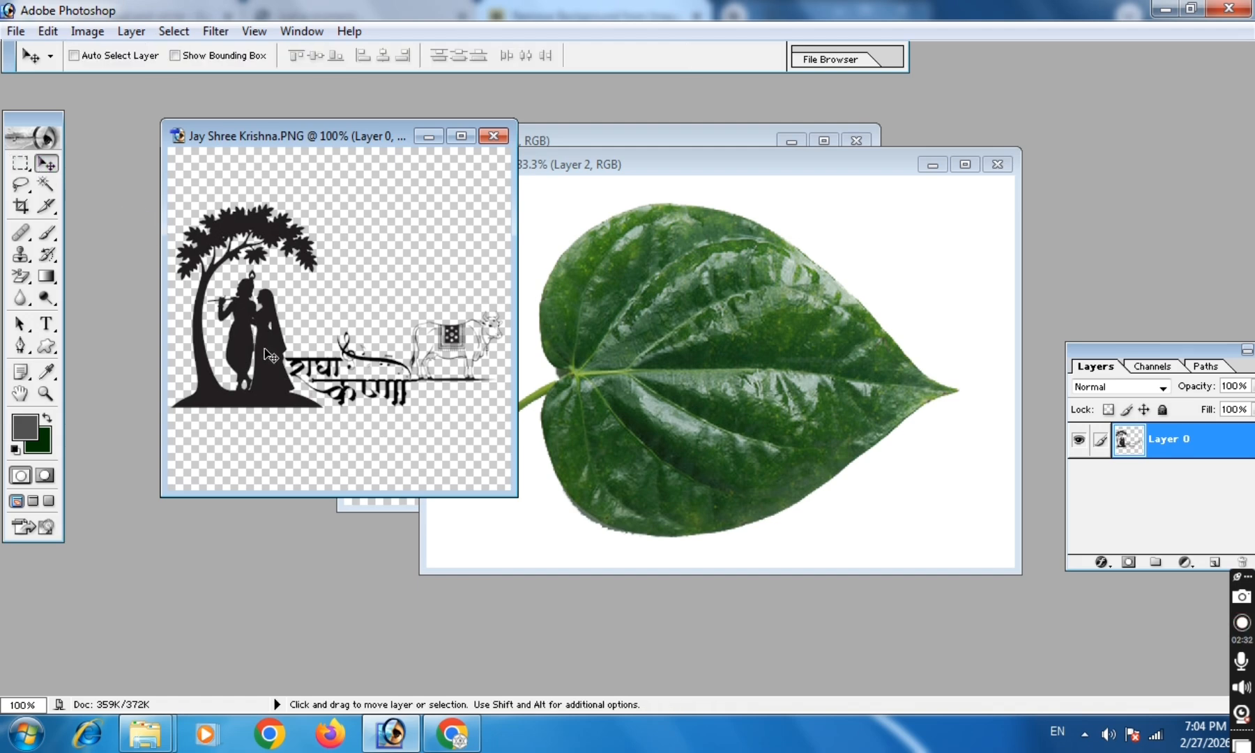
left_click_drag(272, 357, 765, 372)
- Scale the artwork proportionally to 212% and position it over the upper half of the leaf, just above the midrib
key("ctrl+t")
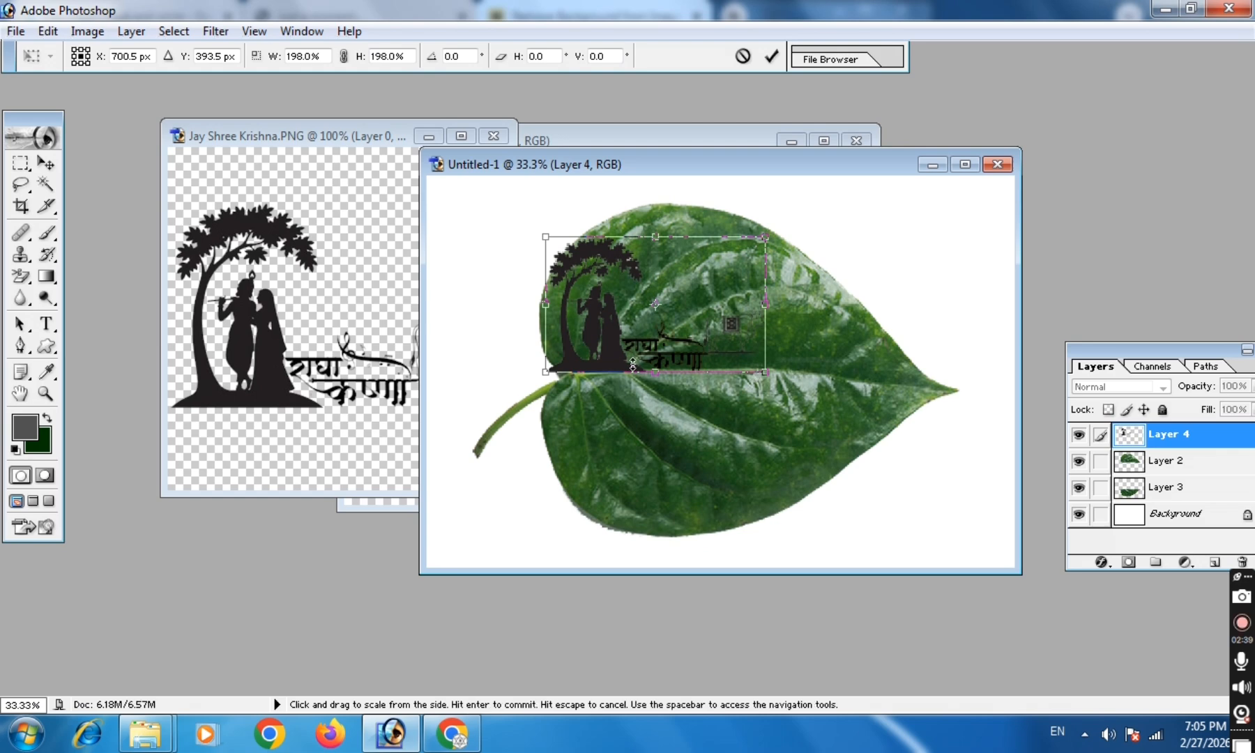
left_click_drag(626, 364, 632, 364)
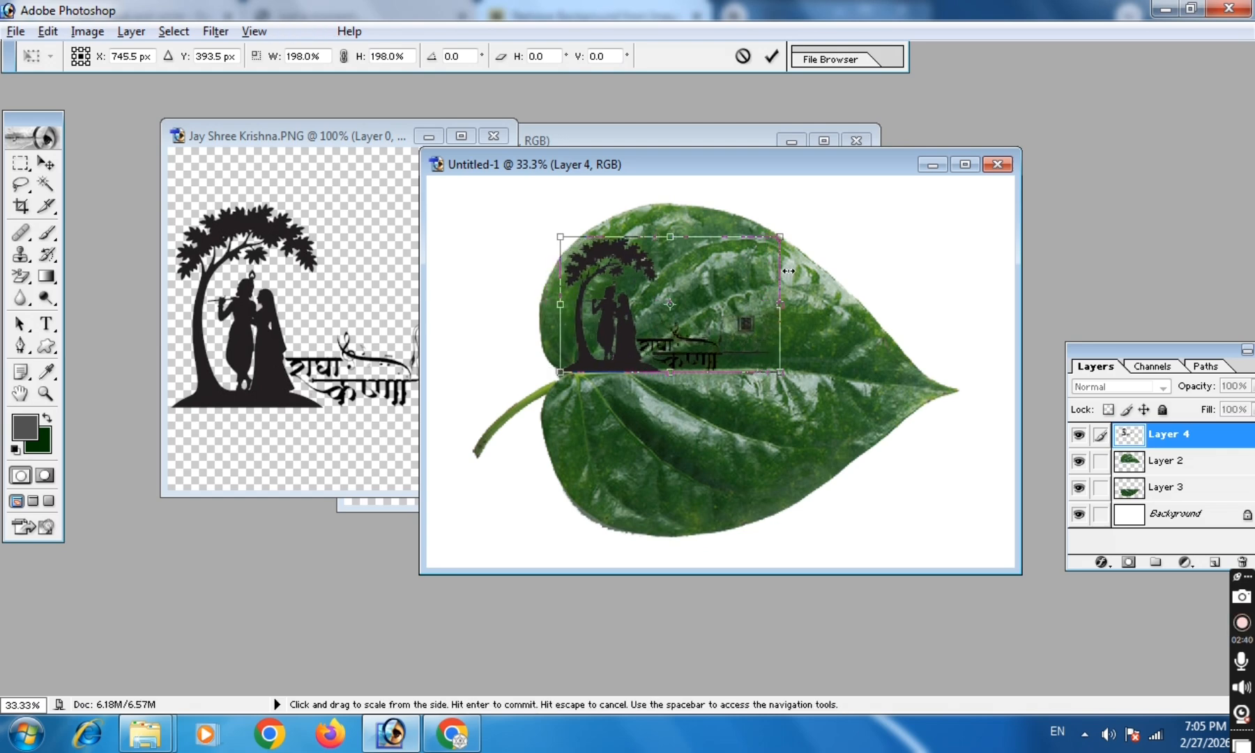
left_click_drag(788, 234, 795, 228)
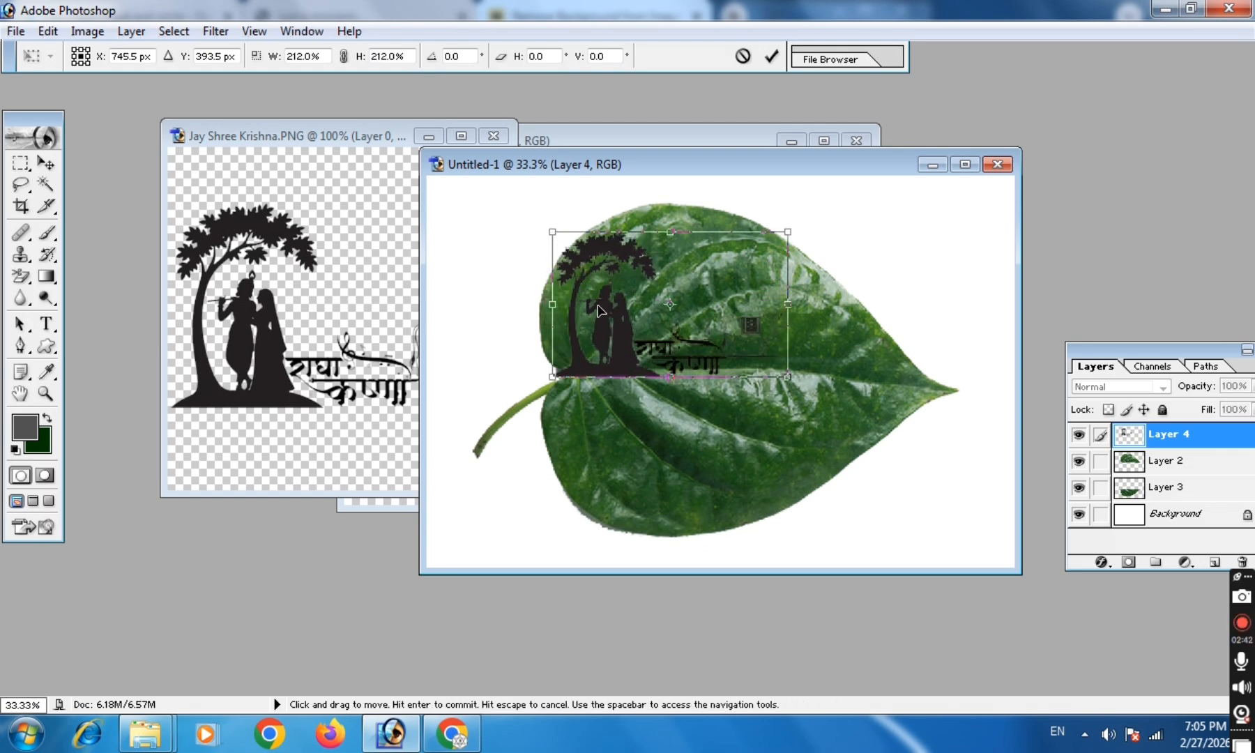
left_click_drag(604, 318, 604, 319)
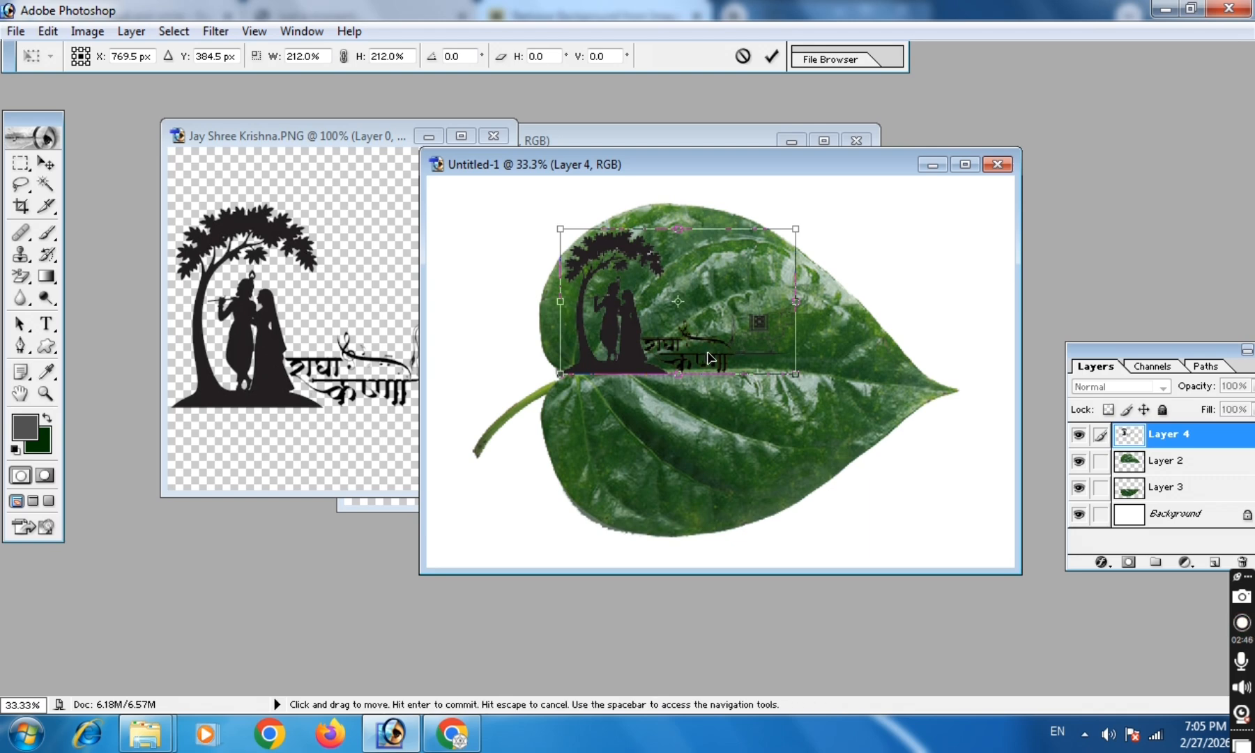
key("Return")
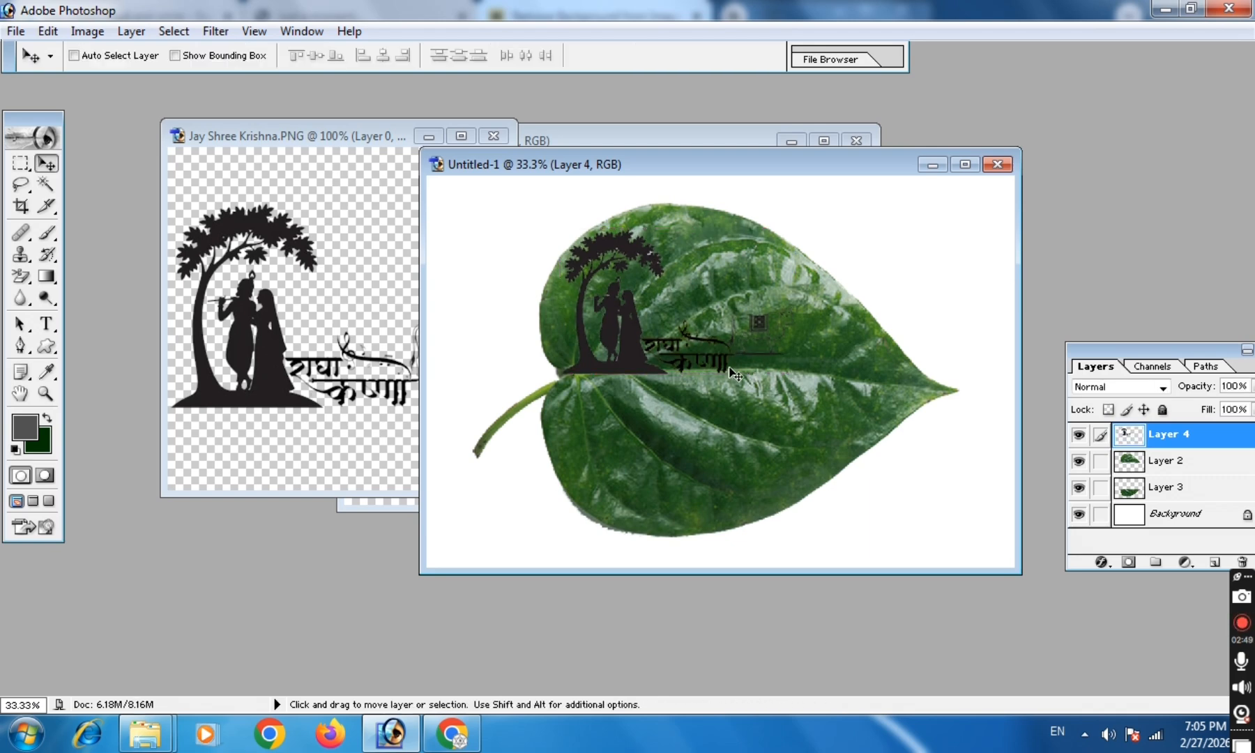
key("Right")
key("Right")
key("Right")
key("Right")
key("Right")
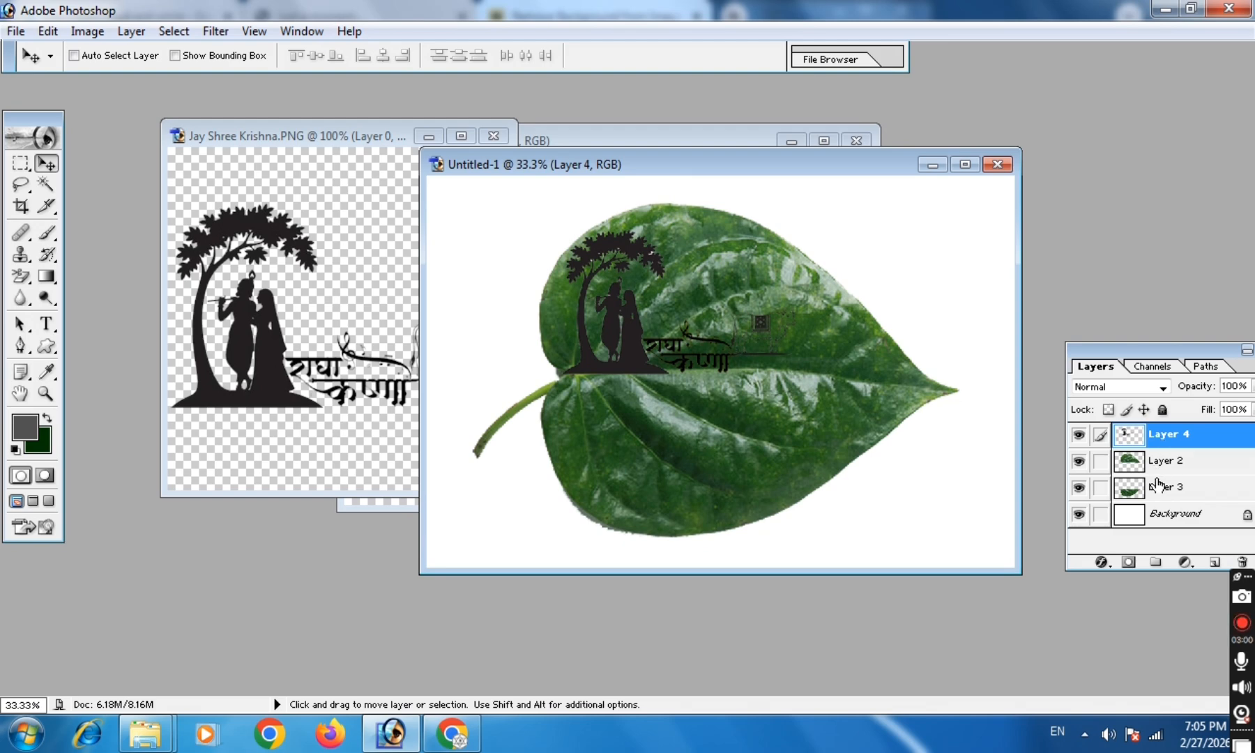
- Place the artwork layer directly below Layer 2 and group Layer 2 with it as a clipping group
left_click_drag(1158, 439, 1141, 474)
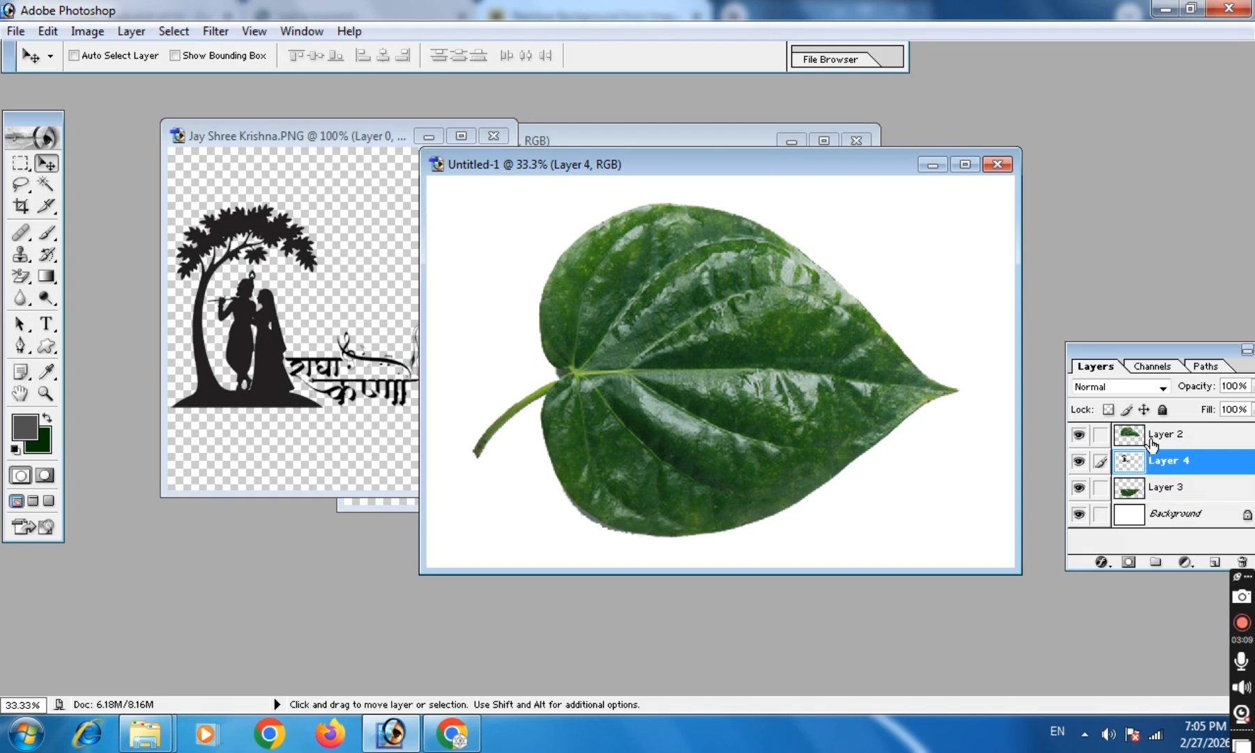
left_click(1152, 443)
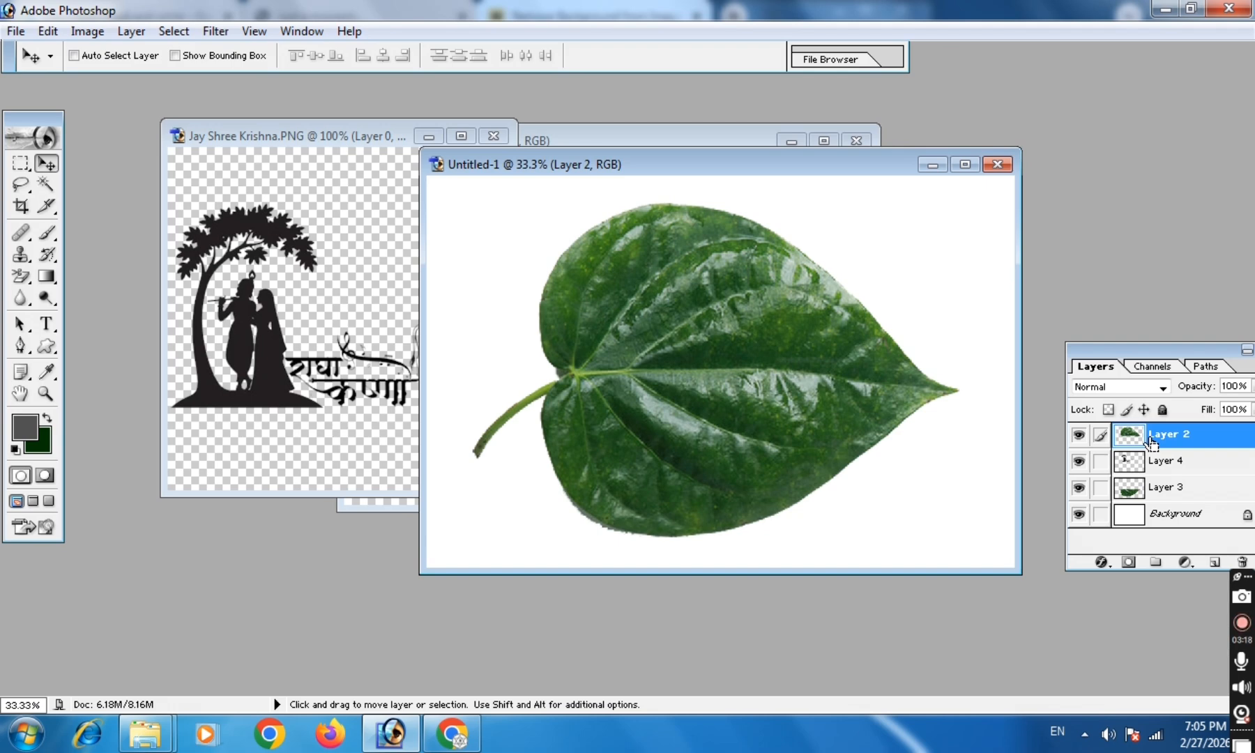
key("ctrl+g")
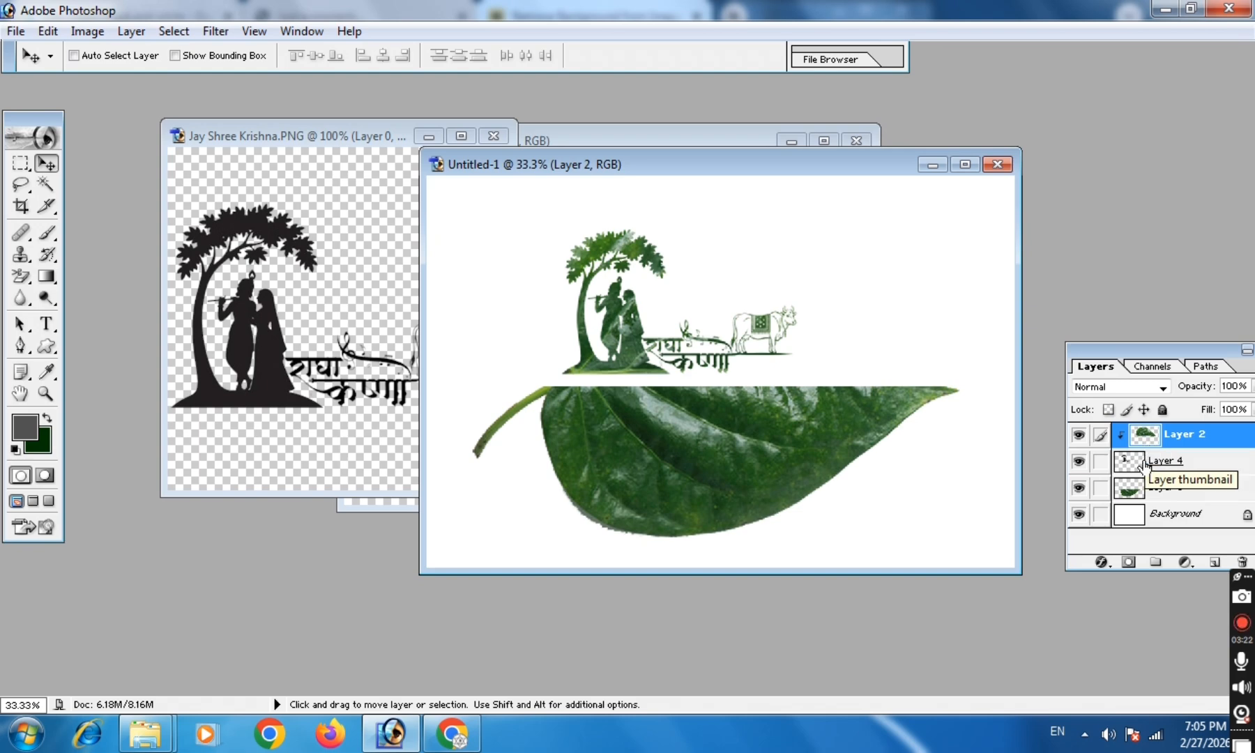
- Nudge the artwork layer down and to the left until its base meets the lower leaf half beside the stem
left_click(1135, 465)
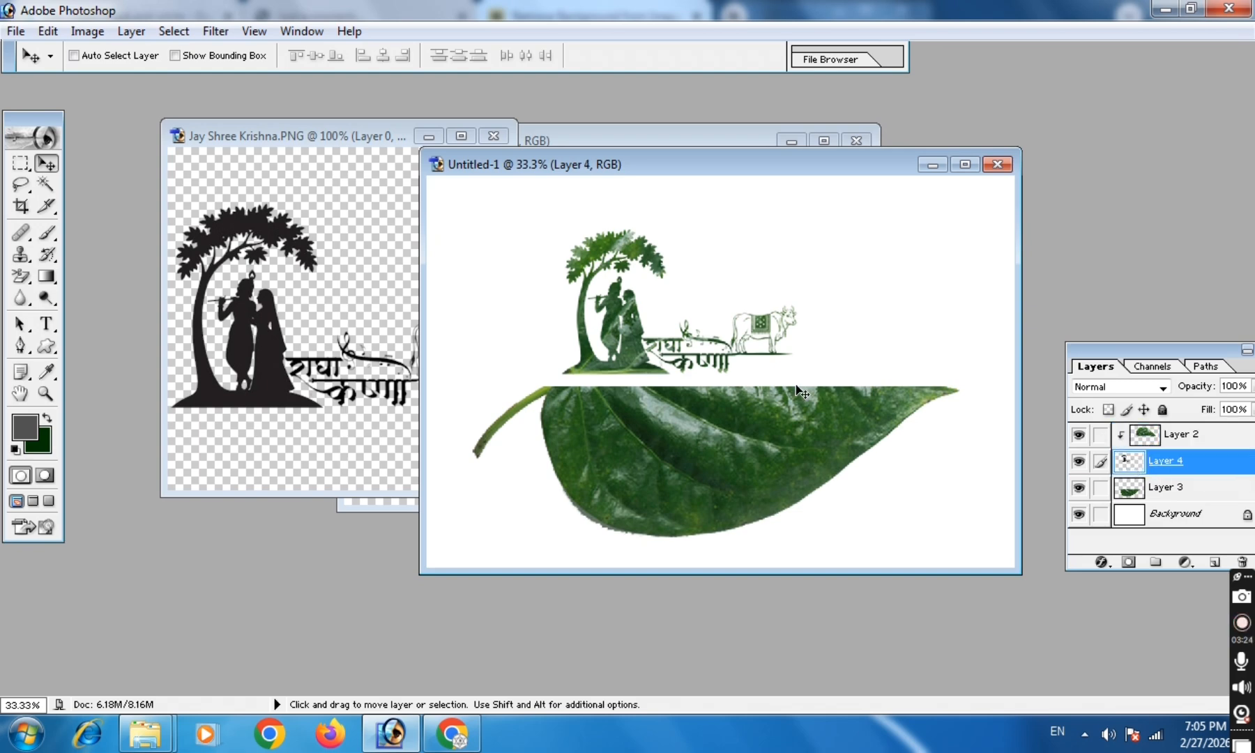
right_click(627, 361)
left_click(627, 361)
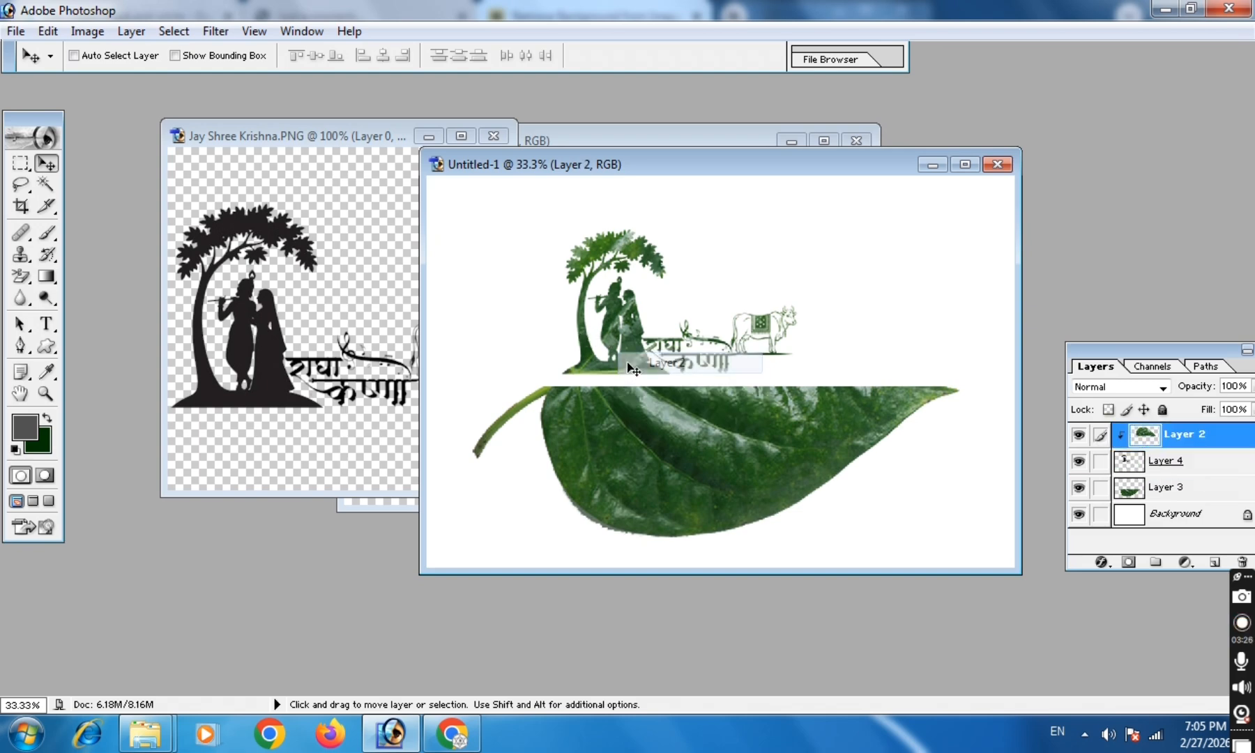
left_click(1133, 464)
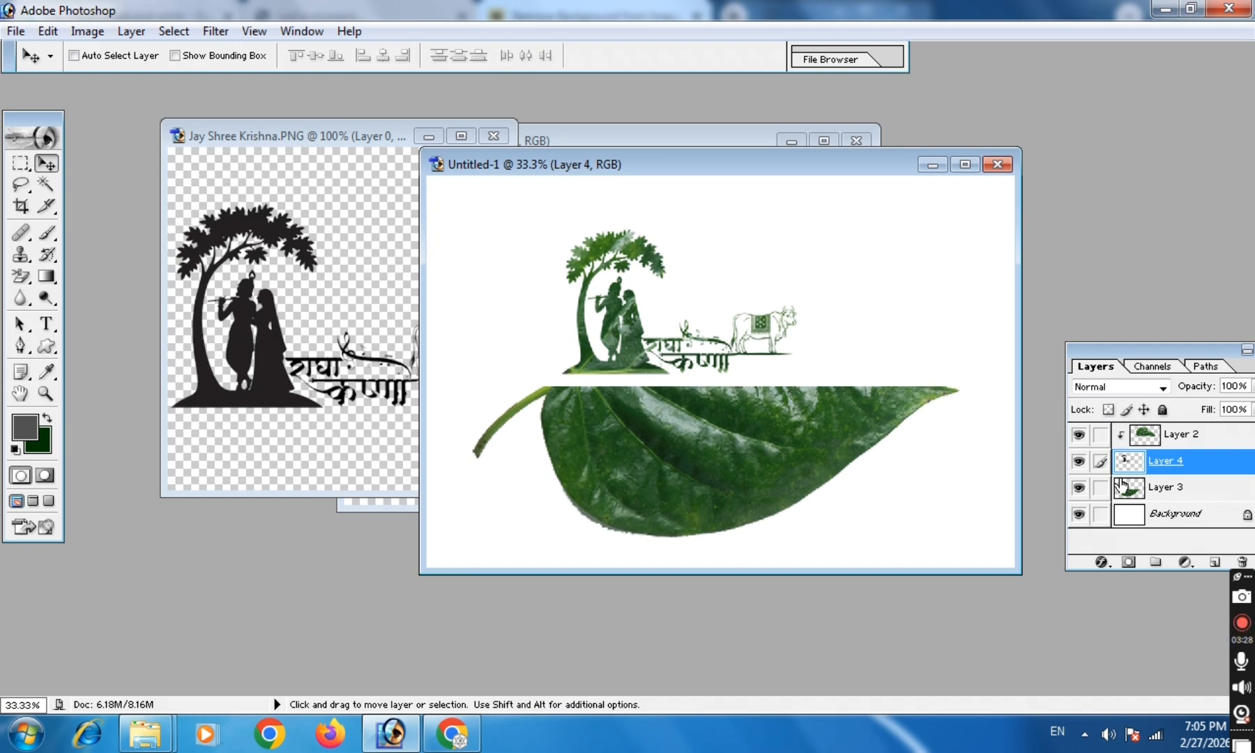
key("Down")
key("Down")
key("Down")
key("Down")
key("Down")
key("Down")
key("Down")
key("Down")
key("Down")
key("Left")
key("Left")
key("Left")
key("Left")
key("Left")
key("Left")
key("Left")
key("Left")
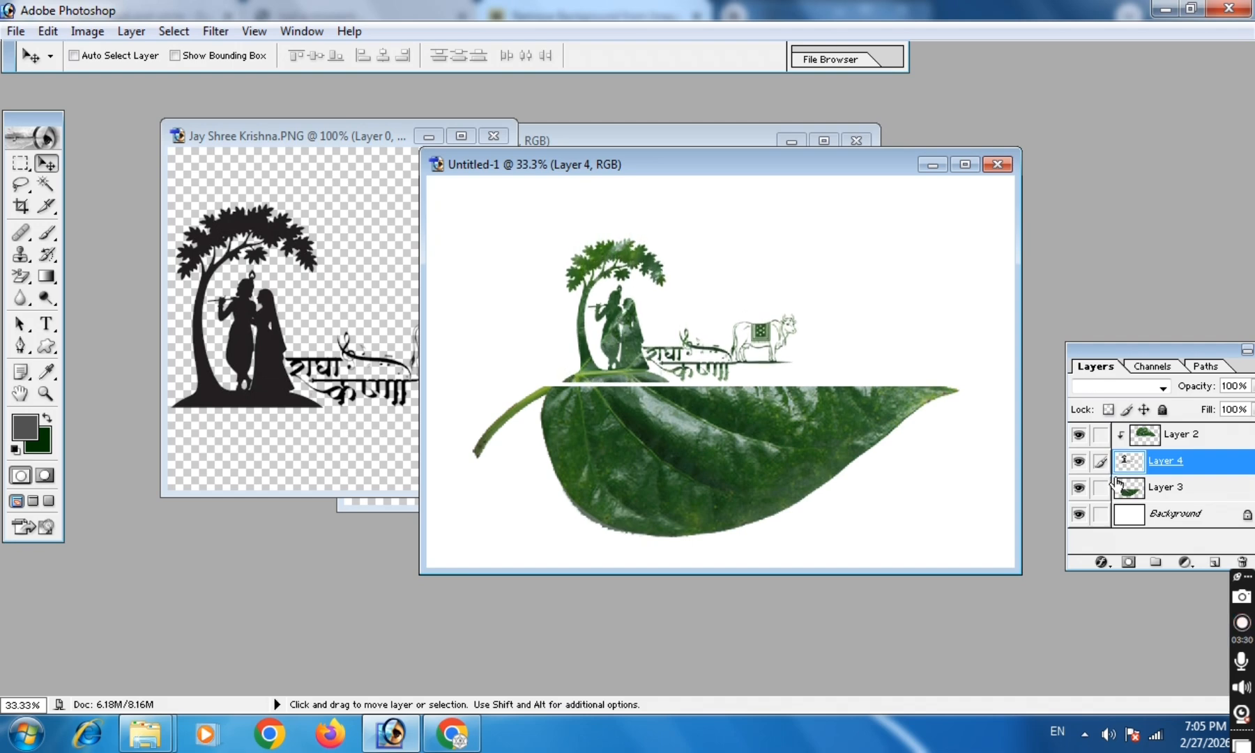
key("Down")
key("Down")
key("Down")
key("Down")
key("Down")
key("Down")
key("Down")
key("Down")
key("Down")
key("Left")
key("Left")
key("Left")
key("Left")
key("Left")
key("Left")
key("Left")
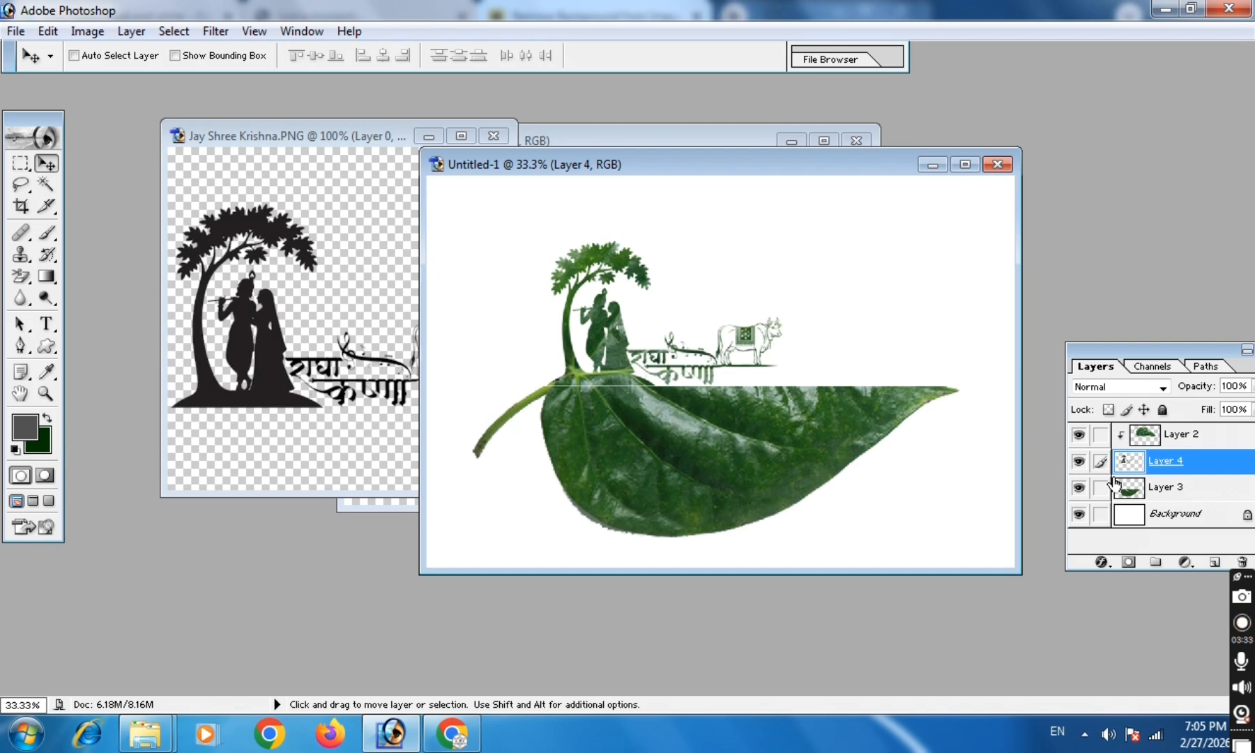
key("Down")
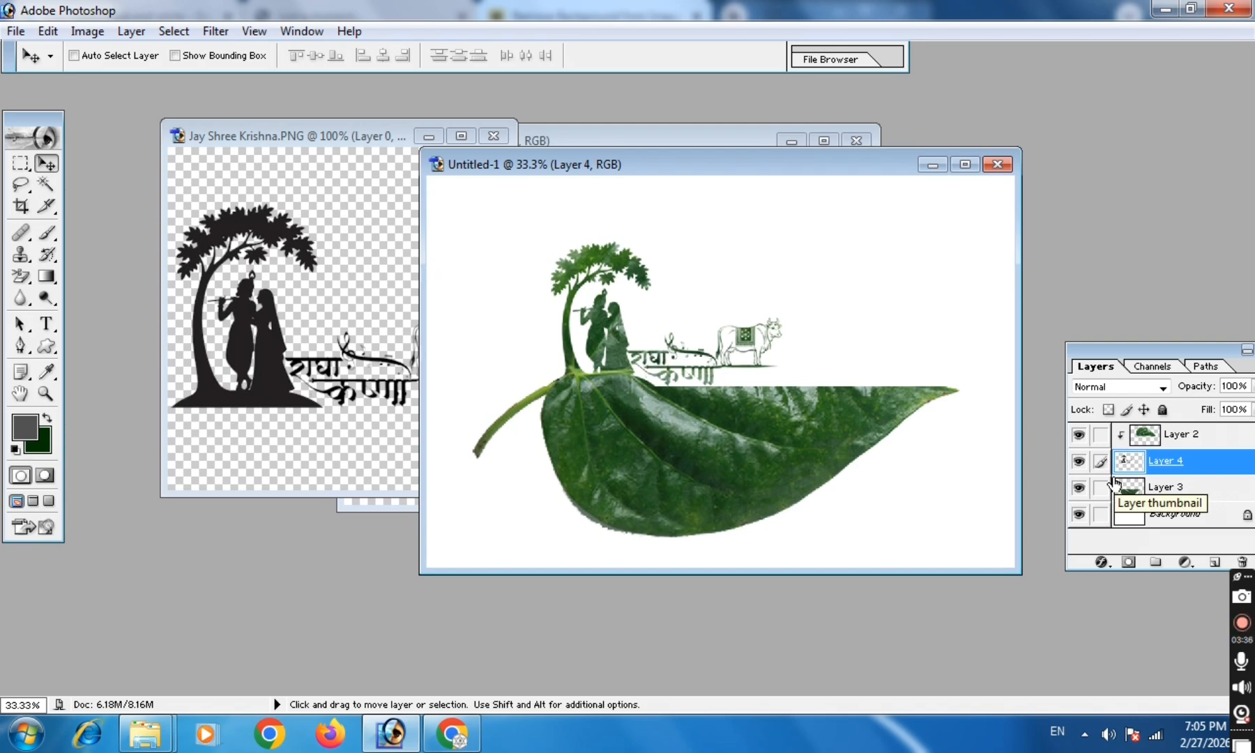
- Maximize the leaf document and examine the join between the artwork and the lower leaf half at 66.67% zoom
left_click(965, 164)
left_click(652, 338, "ctrl")
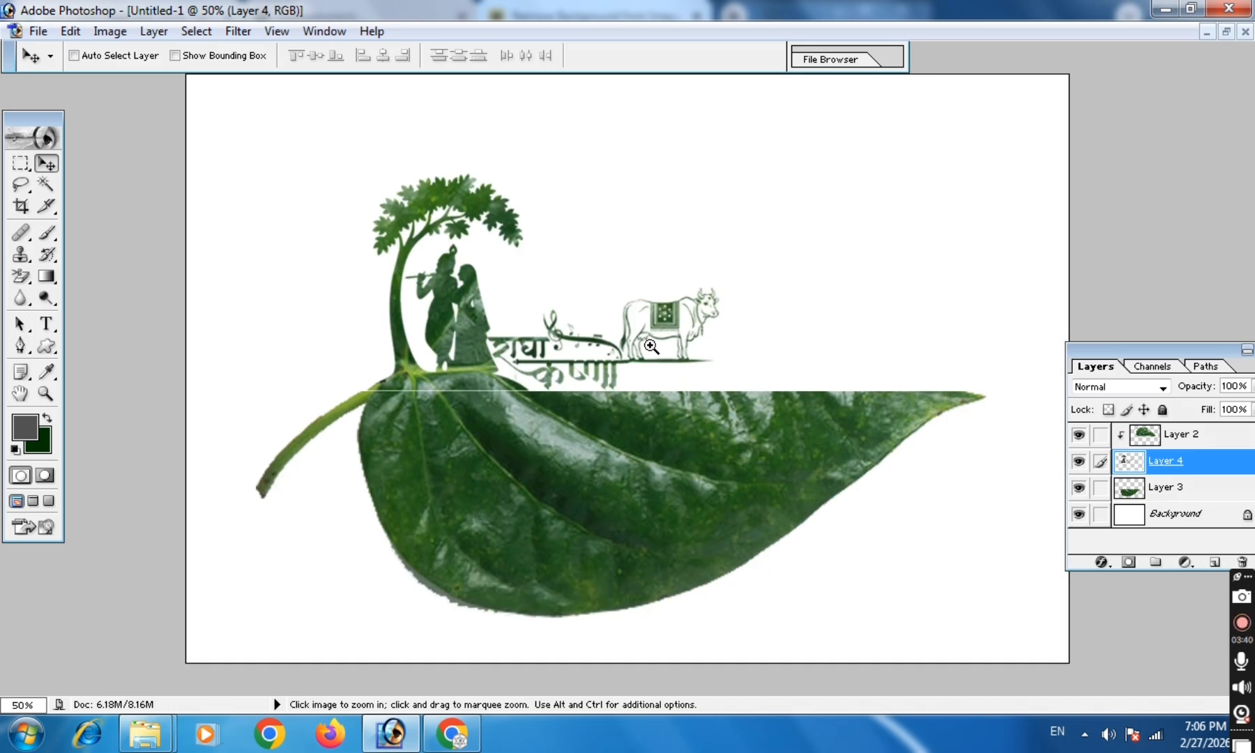
left_click(649, 346, "ctrl")
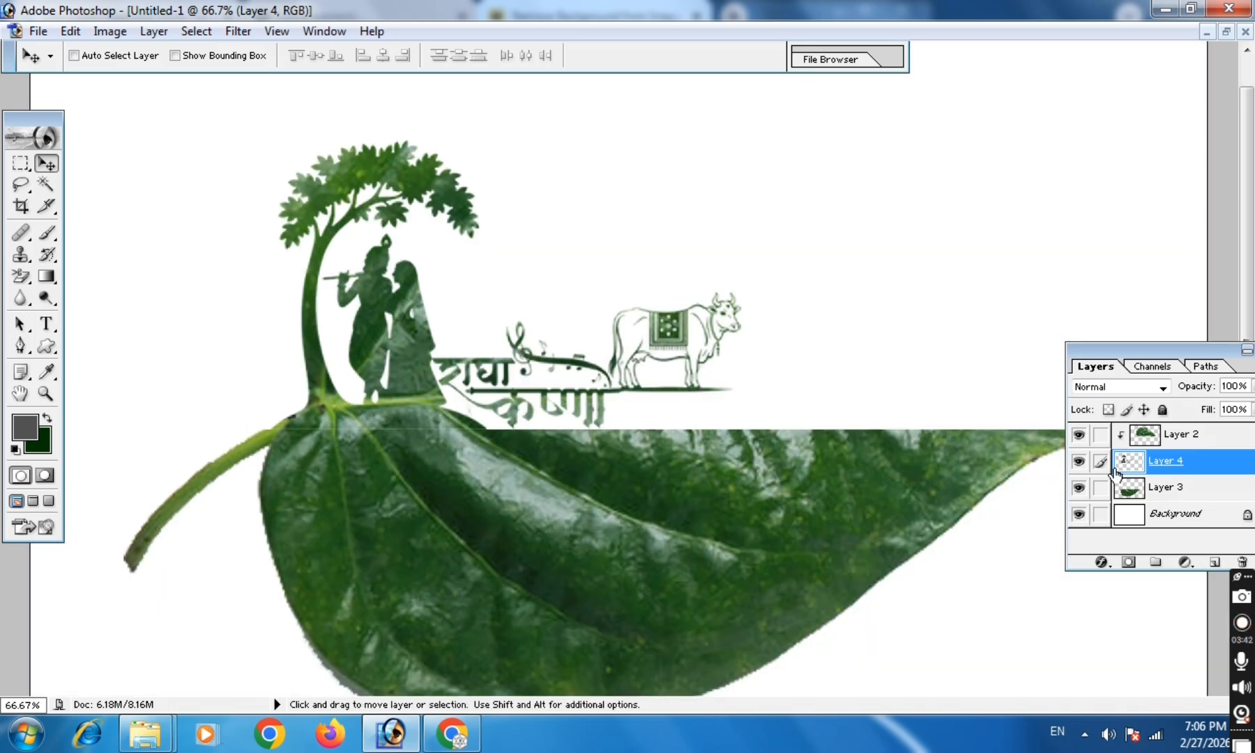